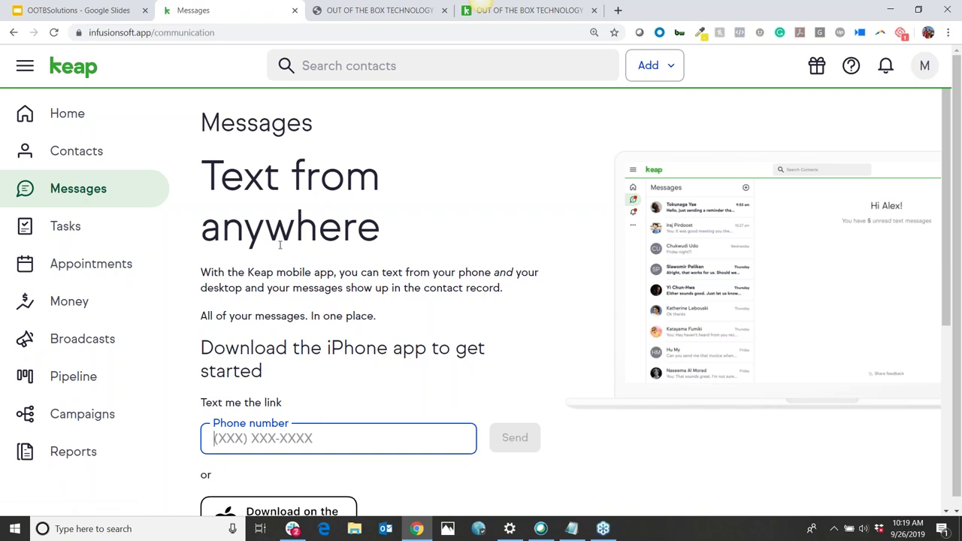
Preview the Scoping Call letsmeet.io booking page's time slots, then return to the Appointments calendar
{"action": "left_click", "coordinate": [96, 264]}
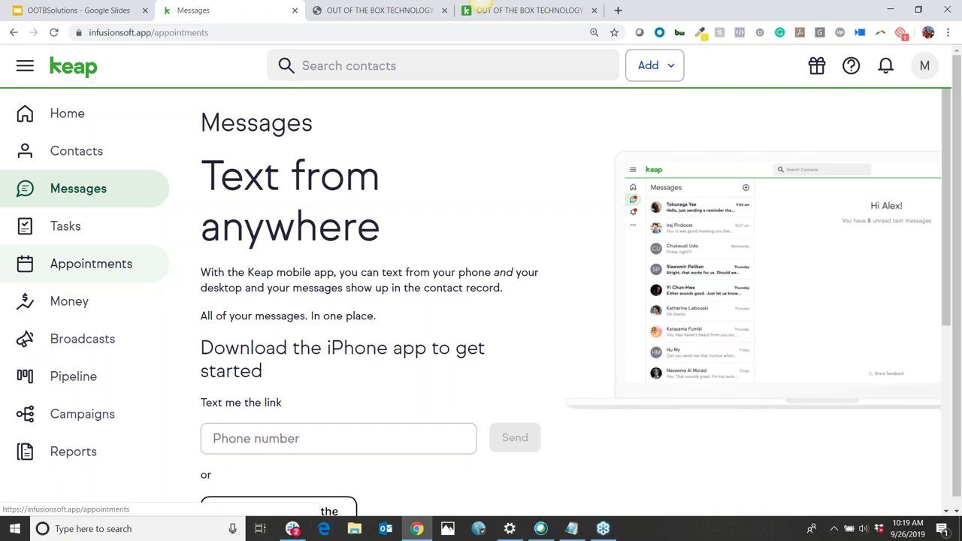
{"action": "scroll", "coordinate": [441, 311], "scroll_direction": "down", "scroll_amount": 2}
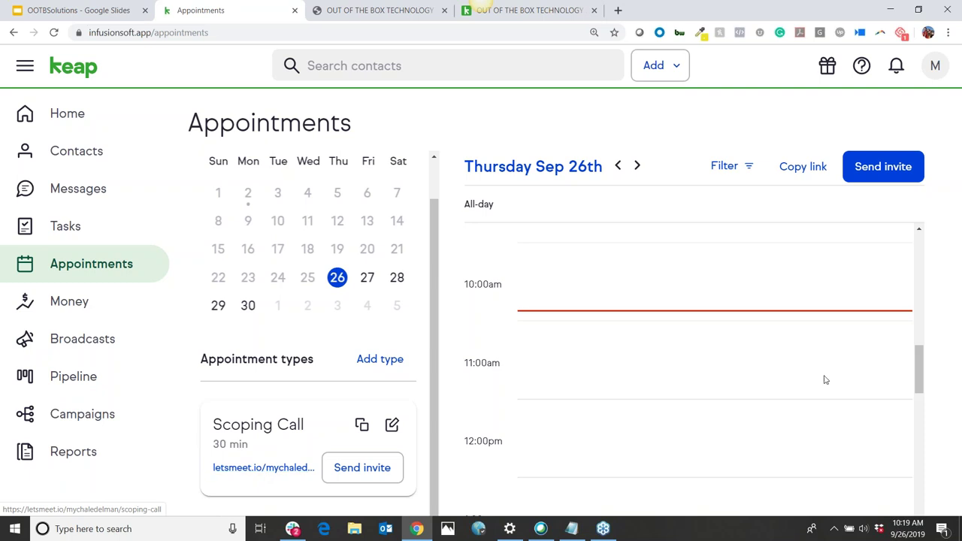
{"action": "left_click", "coordinate": [269, 467]}
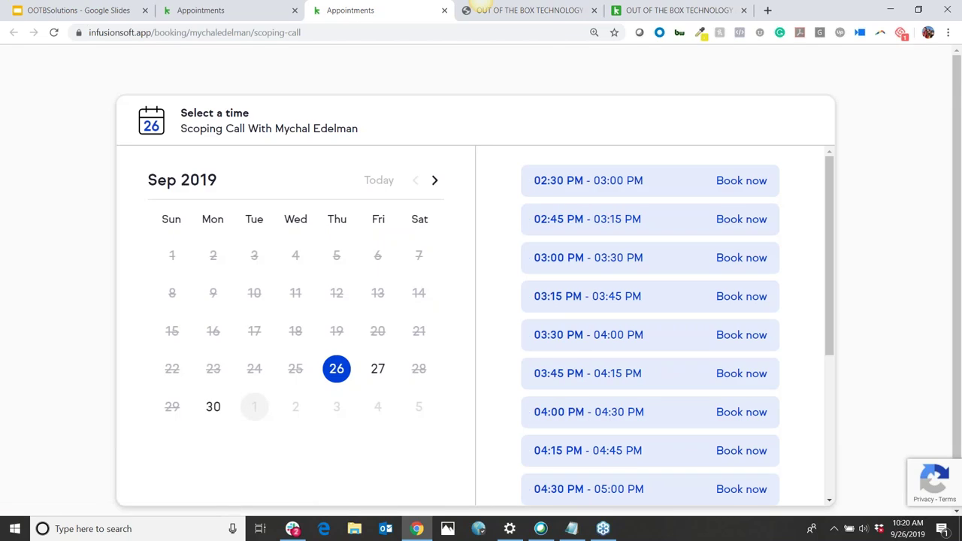
{"action": "scroll", "coordinate": [485, 219], "scroll_direction": "down", "scroll_amount": 2}
{"action": "scroll", "coordinate": [533, 291], "scroll_direction": "down", "scroll_amount": 1}
{"action": "scroll", "coordinate": [596, 347], "scroll_direction": "down", "scroll_amount": 1}
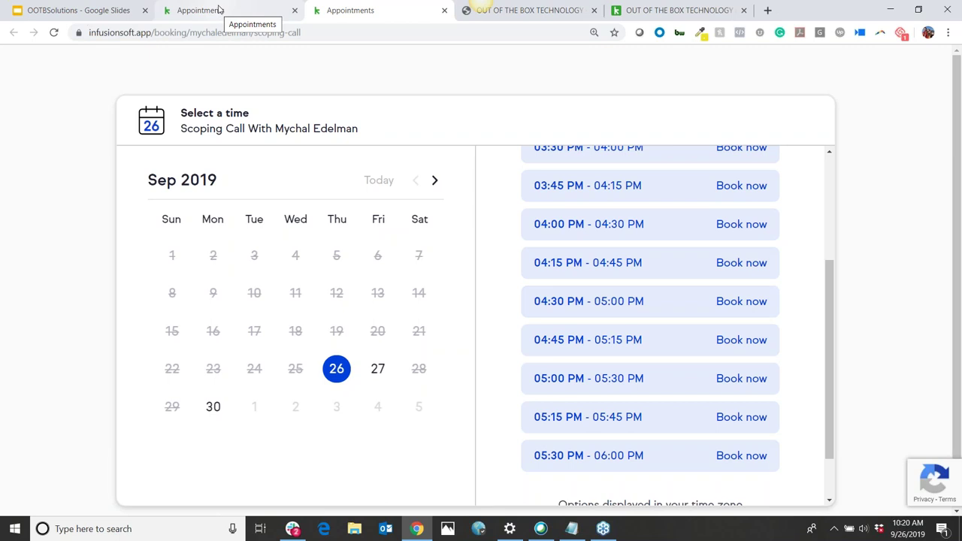
{"action": "left_click", "coordinate": [220, 10]}
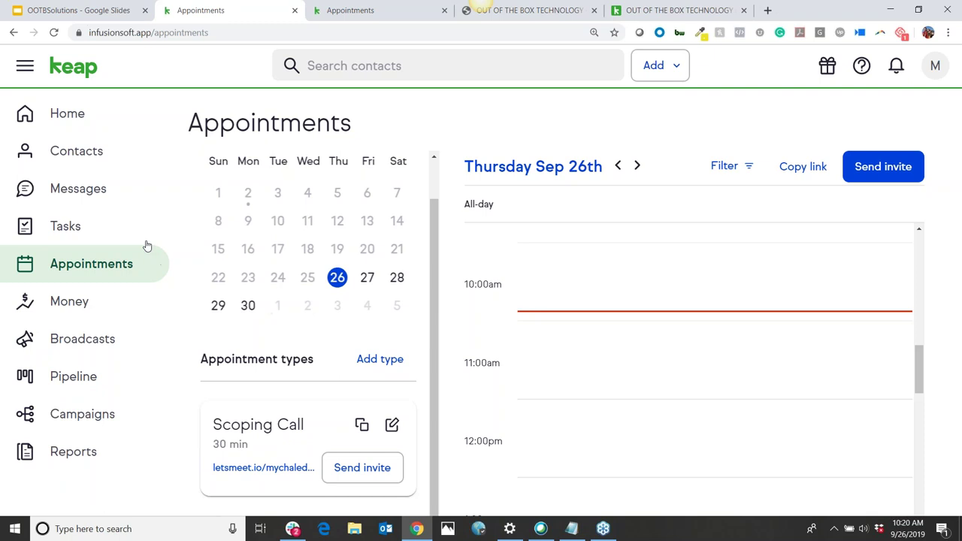
Open Money and review the Invoices page with its Paid, Outstanding and Draft totals
{"action": "left_click", "coordinate": [95, 307]}
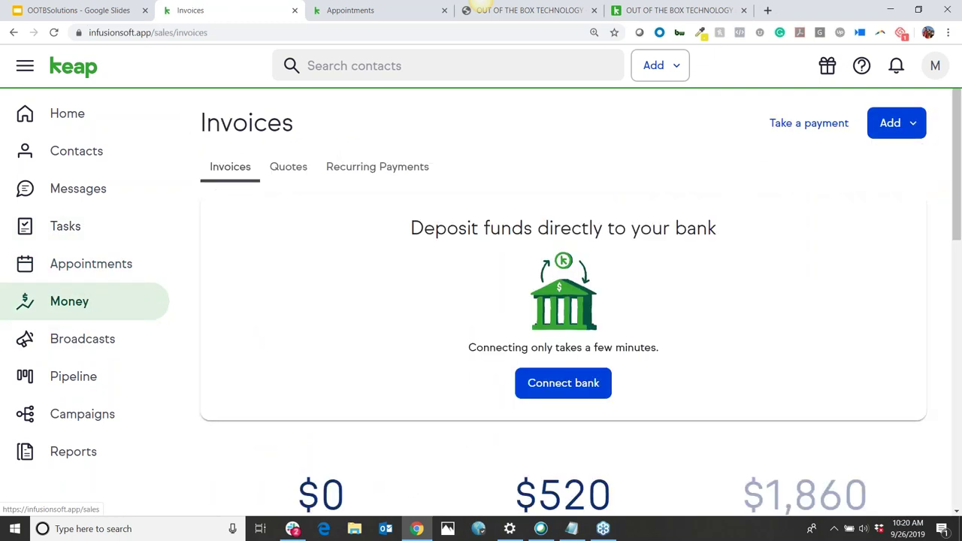
{"action": "scroll", "coordinate": [616, 303], "scroll_direction": "down", "scroll_amount": 2}
{"action": "scroll", "coordinate": [612, 306], "scroll_direction": "up", "scroll_amount": 2}
{"action": "scroll", "coordinate": [453, 301], "scroll_direction": "down", "scroll_amount": 2}
{"action": "scroll", "coordinate": [454, 303], "scroll_direction": "down", "scroll_amount": 2}
{"action": "scroll", "coordinate": [466, 308], "scroll_direction": "down", "scroll_amount": 1}
Review the details of invoice #7, then close it
{"action": "left_click", "coordinate": [498, 316]}
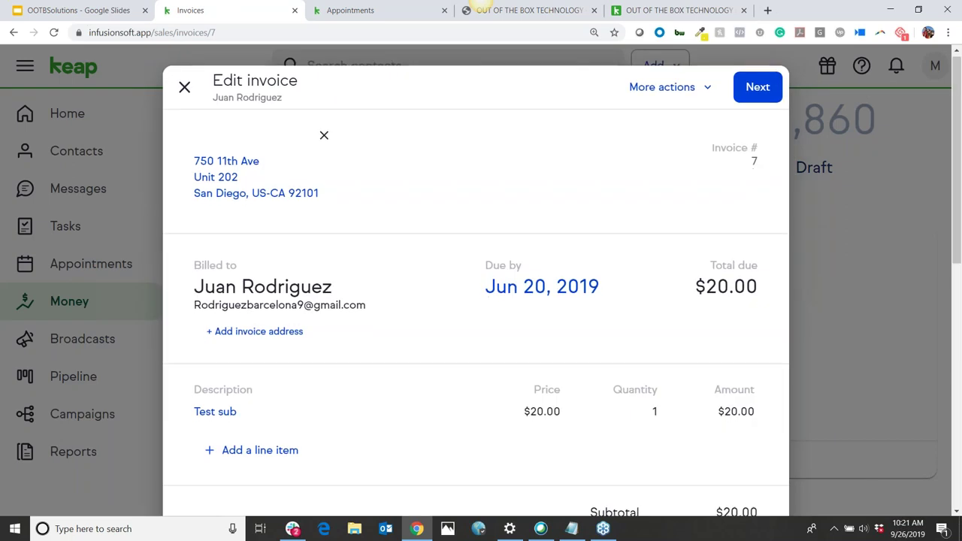
{"action": "scroll", "coordinate": [476, 301], "scroll_direction": "down", "scroll_amount": 2}
{"action": "scroll", "coordinate": [497, 314], "scroll_direction": "down", "scroll_amount": 3}
{"action": "scroll", "coordinate": [496, 314], "scroll_direction": "up", "scroll_amount": 3}
{"action": "scroll", "coordinate": [497, 314], "scroll_direction": "up", "scroll_amount": 2}
{"action": "scroll", "coordinate": [497, 314], "scroll_direction": "down", "scroll_amount": 3}
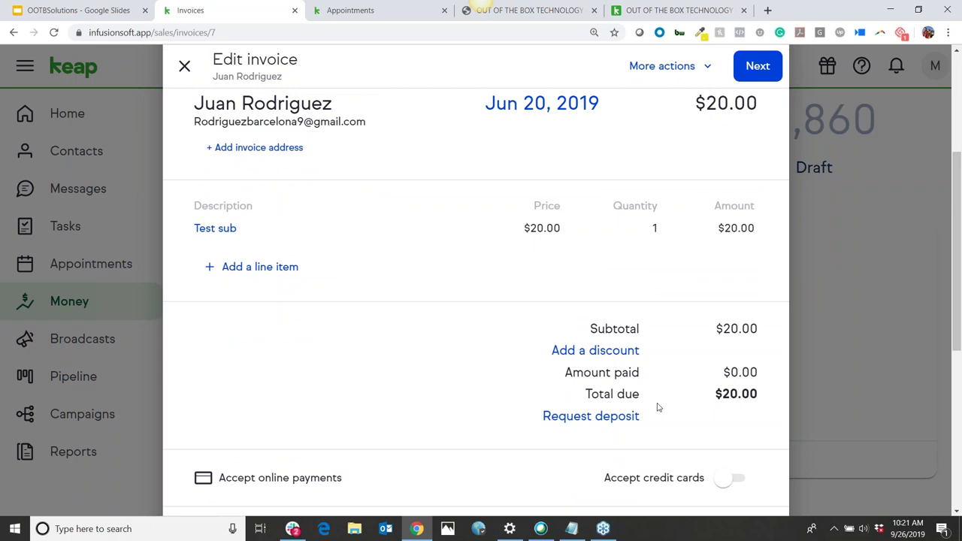
{"action": "left_click", "coordinate": [854, 373]}
Highlight the $1,860 Draft total on the invoices overview
{"action": "scroll", "coordinate": [797, 350], "scroll_direction": "up", "scroll_amount": 5}
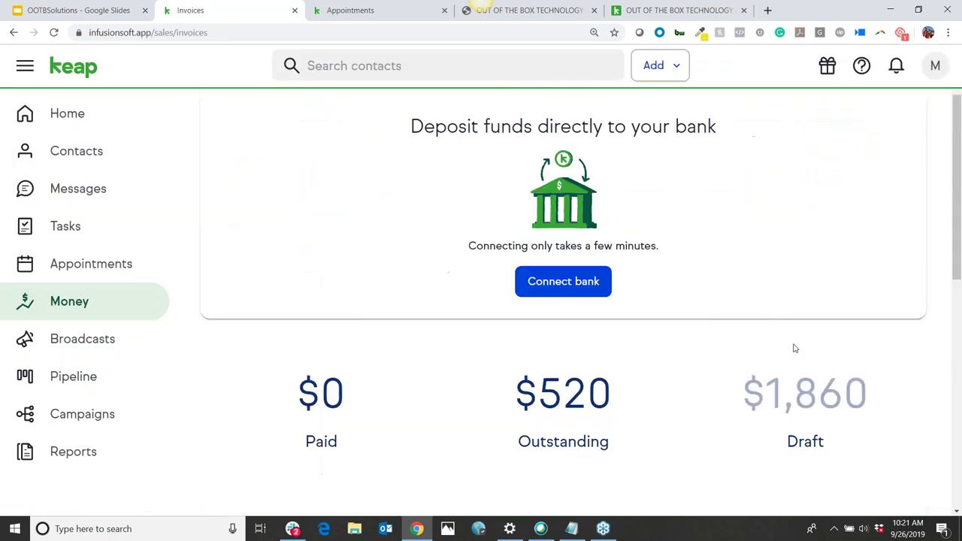
{"action": "scroll", "coordinate": [795, 349], "scroll_direction": "down", "scroll_amount": 2}
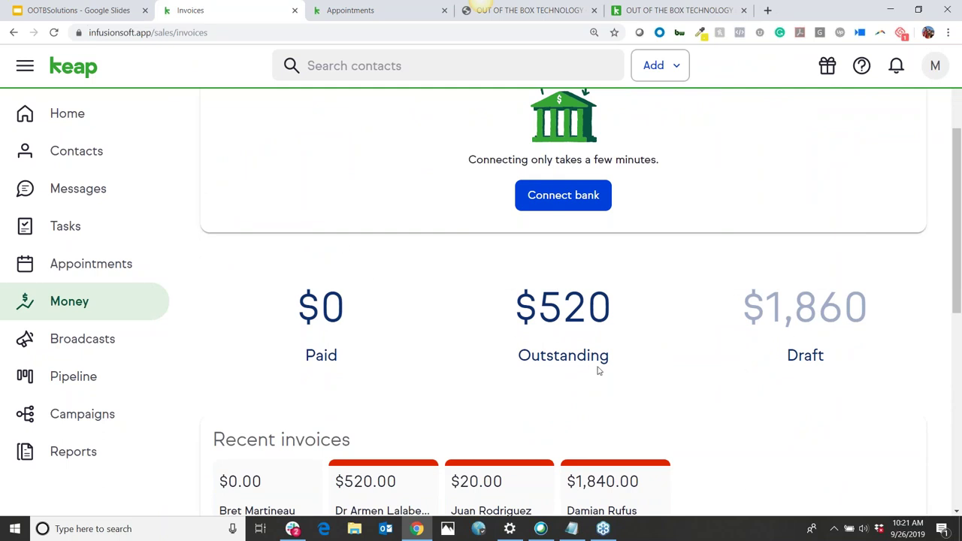
{"action": "left_click_drag", "start_coordinate": [742, 296], "coordinate": [907, 298]}
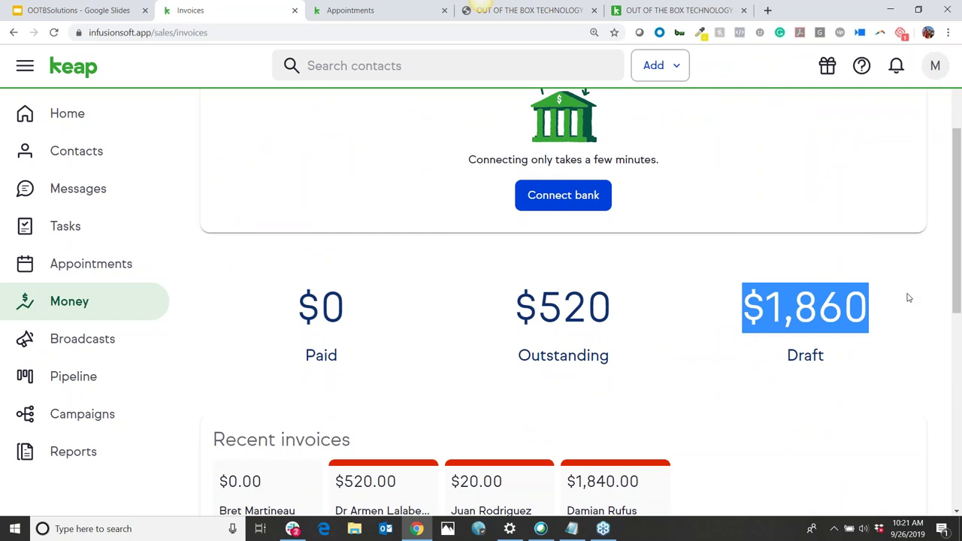
{"action": "left_click", "coordinate": [825, 395]}
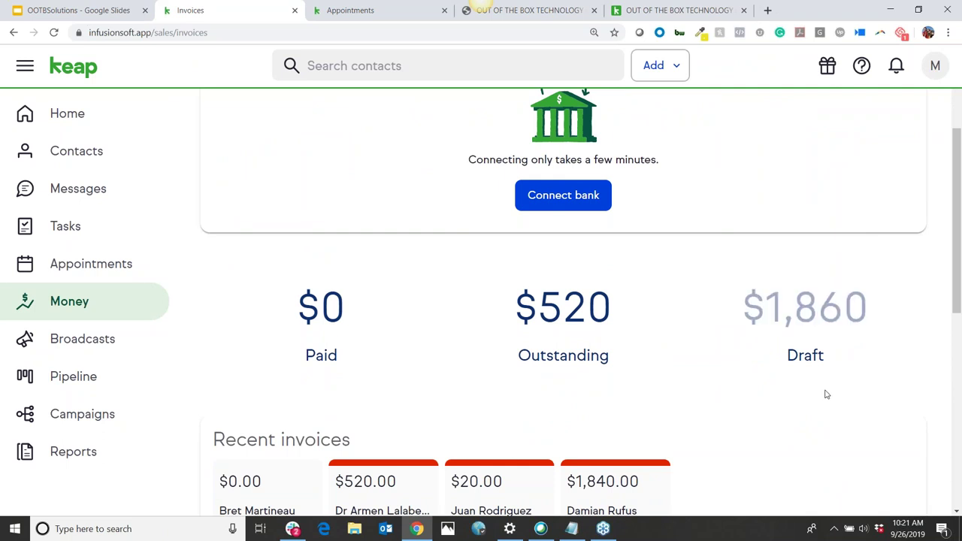
{"action": "scroll", "coordinate": [817, 392], "scroll_direction": "down", "scroll_amount": 6}
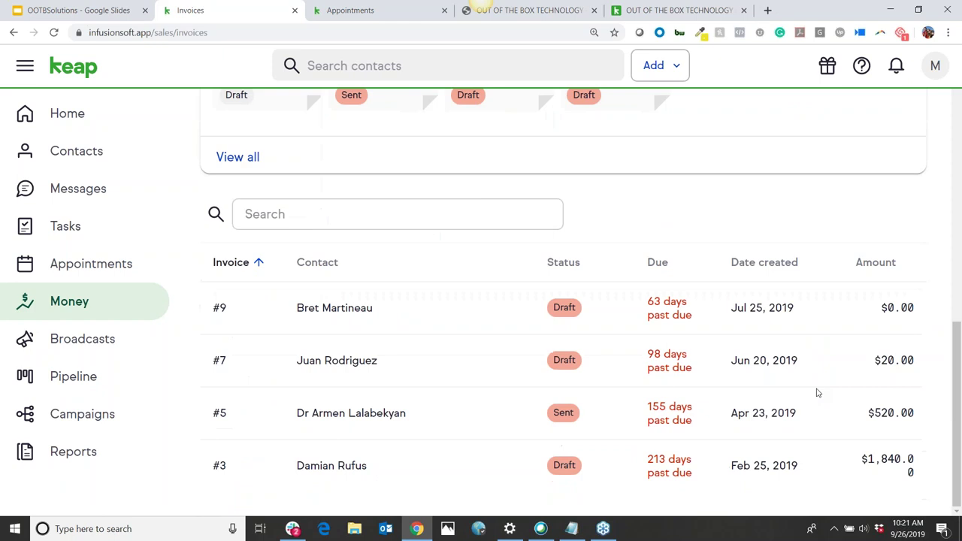
Review the details of invoice #9, then close it
{"action": "left_click", "coordinate": [416, 313]}
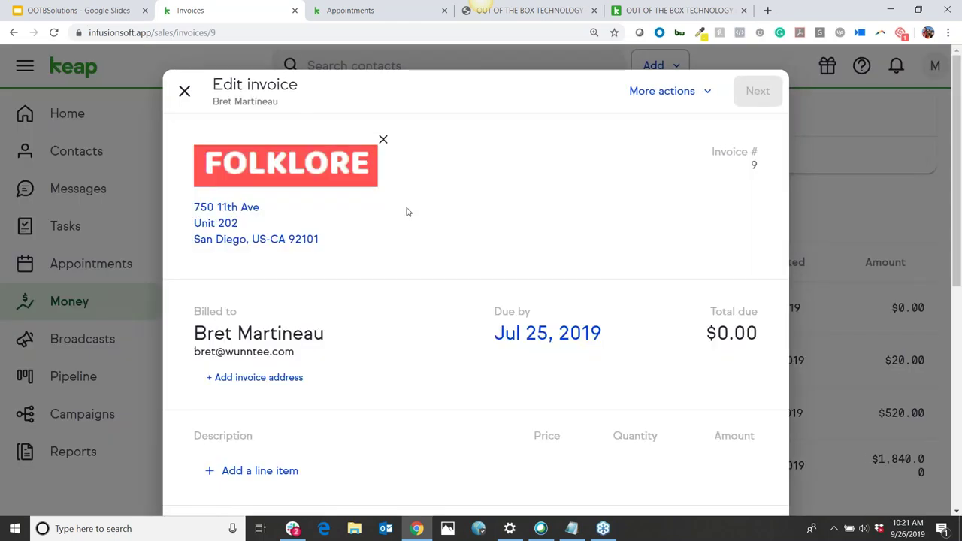
{"action": "scroll", "coordinate": [468, 262], "scroll_direction": "down", "scroll_amount": 5}
{"action": "scroll", "coordinate": [468, 262], "scroll_direction": "up", "scroll_amount": 3}
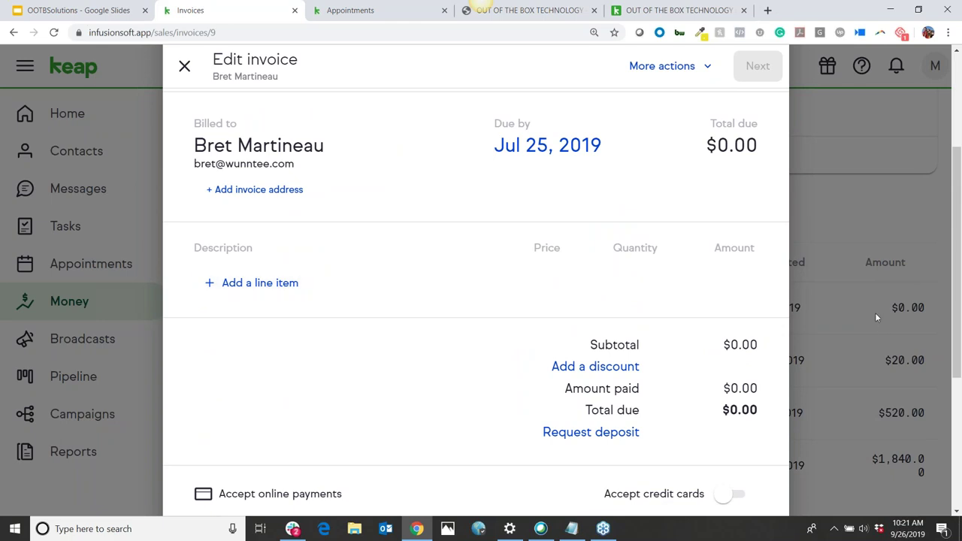
{"action": "left_click", "coordinate": [866, 198]}
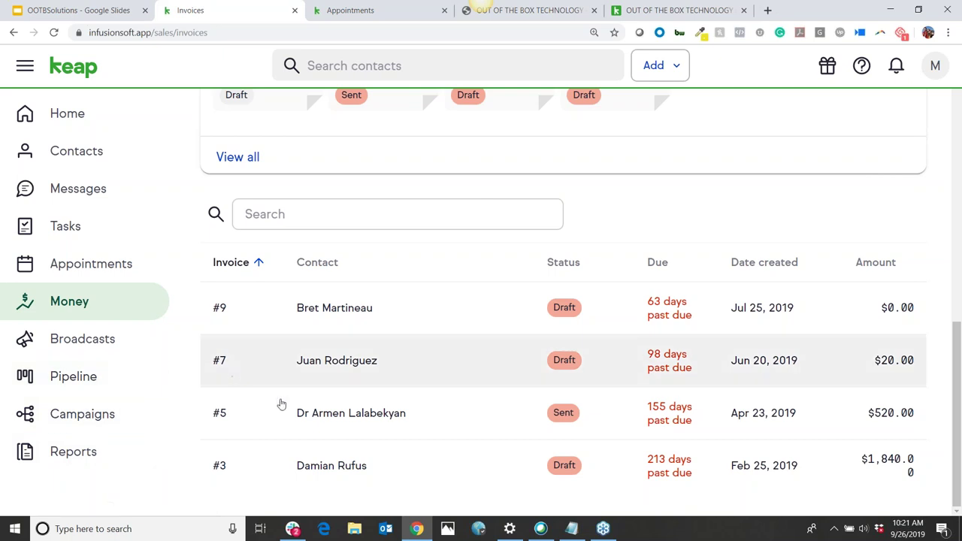
{"action": "scroll", "coordinate": [220, 356], "scroll_direction": "up", "scroll_amount": 1}
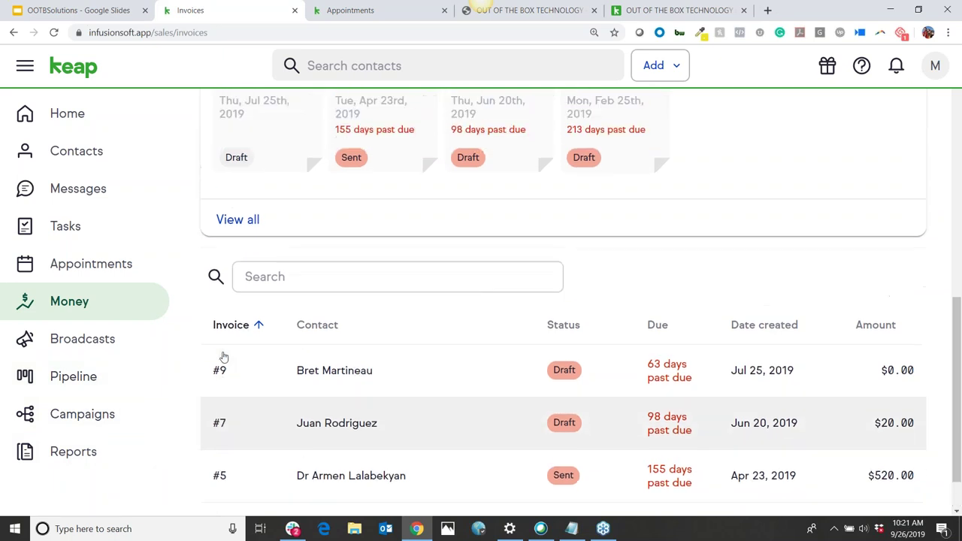
Open Broadcasts and see the empty list with the option to create a broadcast
{"action": "left_click", "coordinate": [80, 340]}
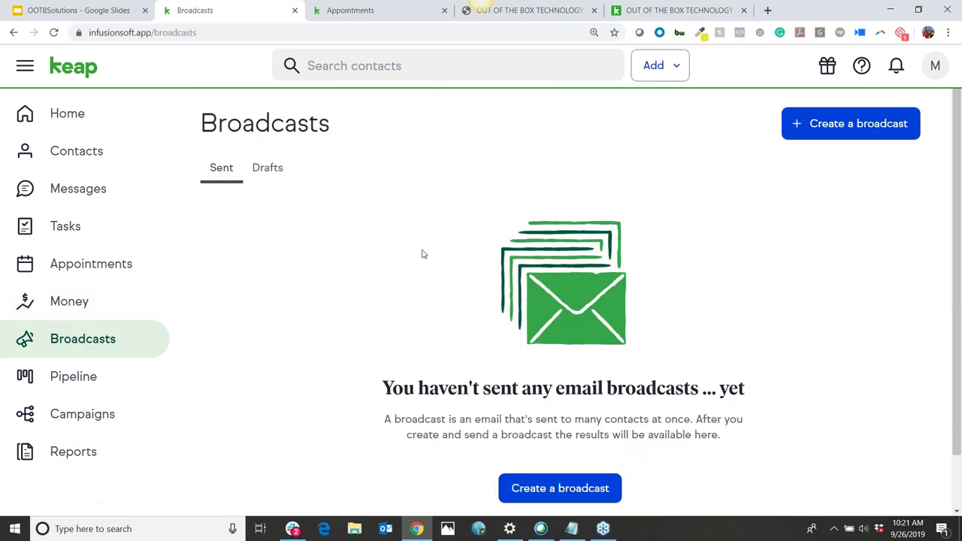
{"action": "scroll", "coordinate": [422, 253], "scroll_direction": "down", "scroll_amount": 1}
{"action": "scroll", "coordinate": [422, 253], "scroll_direction": "up", "scroll_amount": 1}
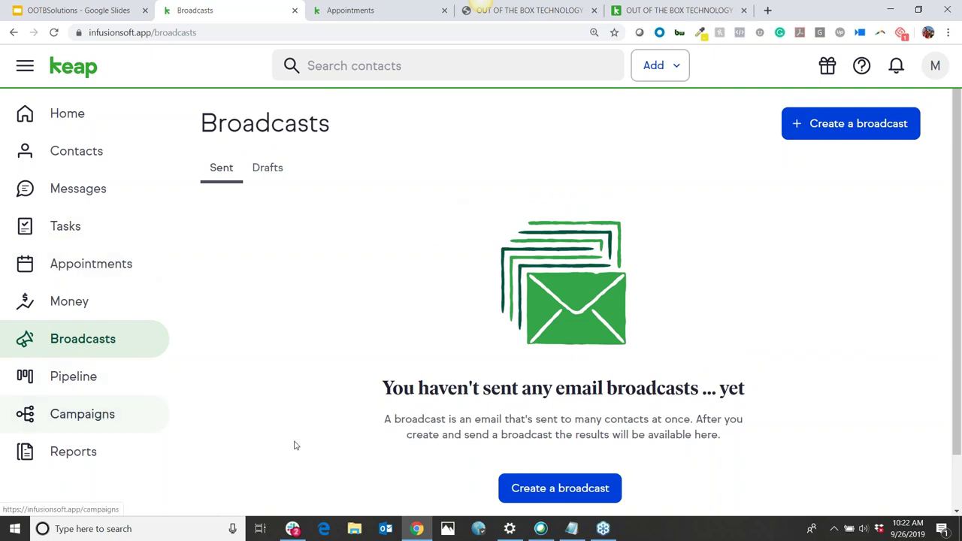
{"action": "scroll", "coordinate": [406, 297], "scroll_direction": "down", "scroll_amount": 1}
{"action": "scroll", "coordinate": [360, 308], "scroll_direction": "up", "scroll_amount": 1}
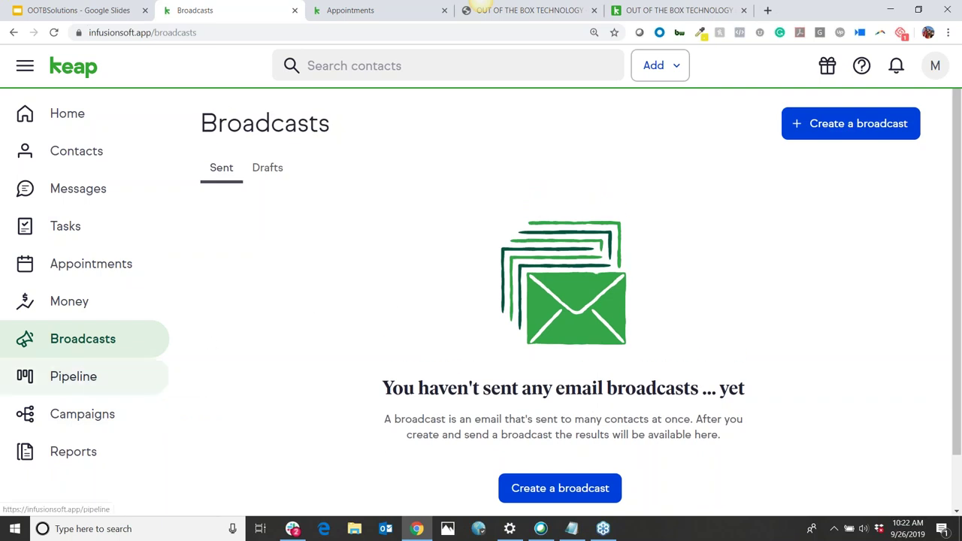
Open the sales pipeline and move the first deal card in New Tax Lead
{"action": "left_click", "coordinate": [84, 376]}
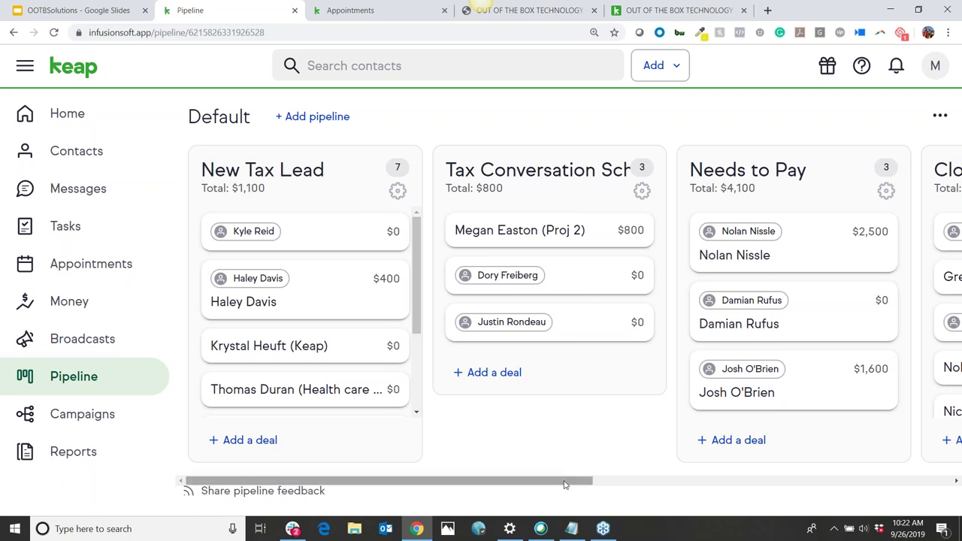
{"action": "left_click_drag", "start_coordinate": [567, 484], "coordinate": [476, 507]}
{"action": "left_click_drag", "start_coordinate": [334, 224], "coordinate": [268, 243]}
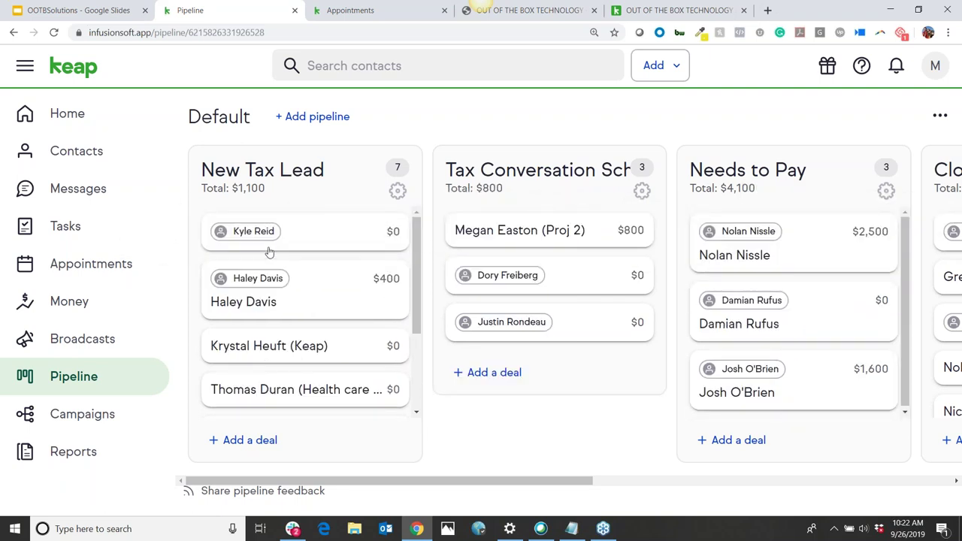
Rename the first two stages to 'New Lead' and 'Needs to Be Scheduled'
{"action": "left_click", "coordinate": [328, 164]}
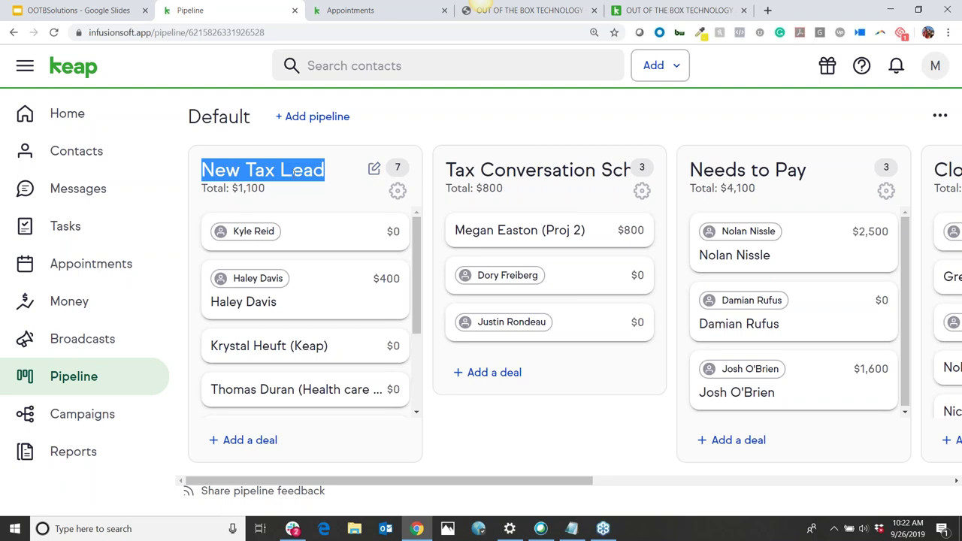
{"action": "type", "text": "New "}
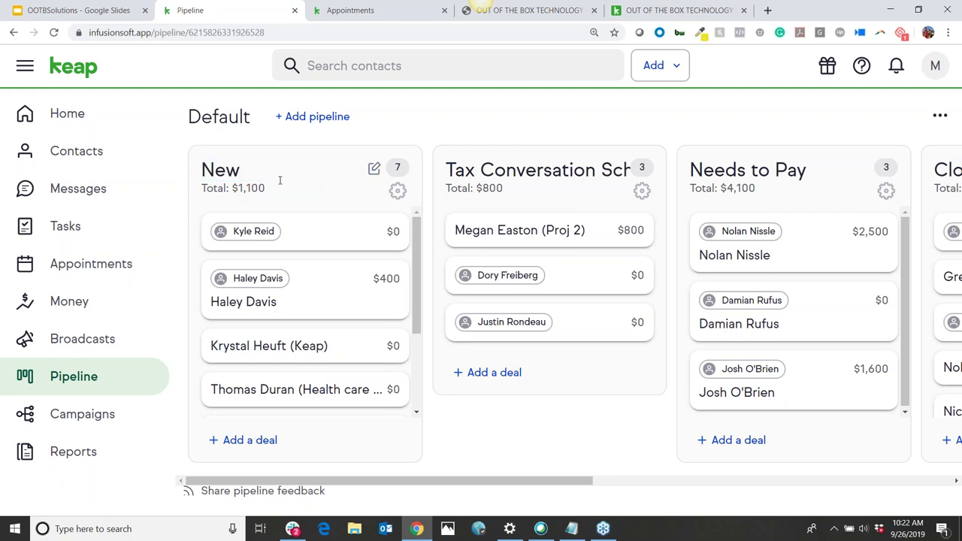
{"action": "type", "text": "Lead"}
{"action": "key", "text": "Tab"}
{"action": "key", "text": "Tab"}
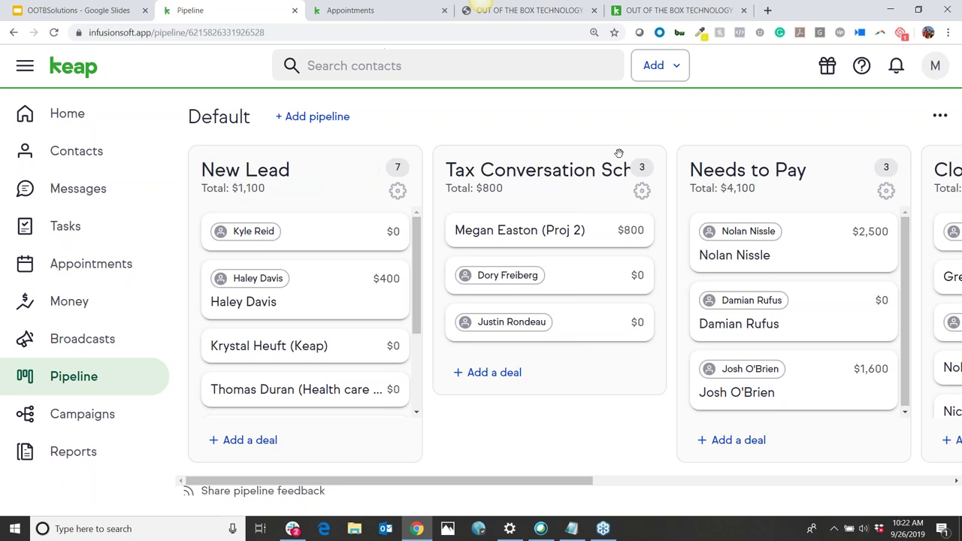
{"action": "key", "text": "BackSpace"}
{"action": "type", "text": "Needs "}
{"action": "type", "text": "to Be Sc"}
{"action": "type", "text": "heduled"}
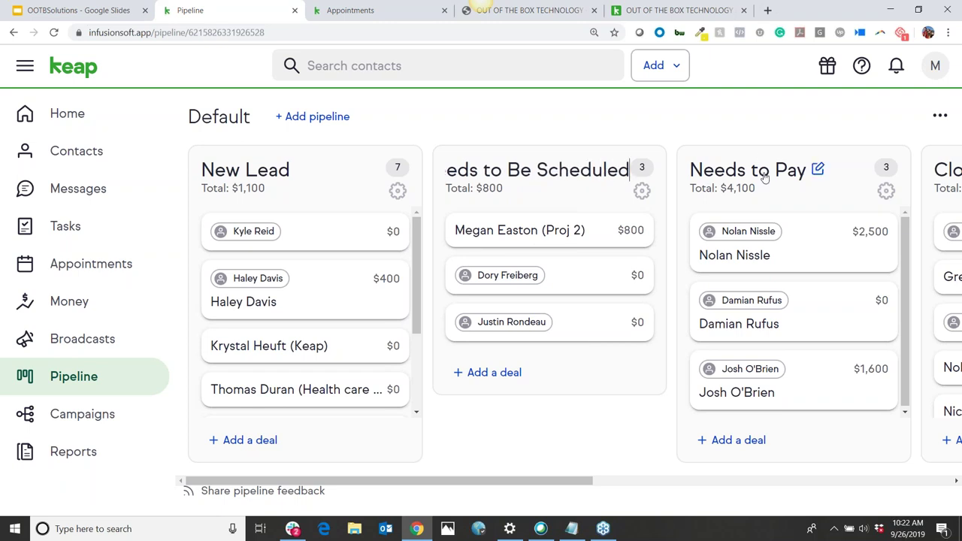
Rename Needs to Pay to 'Job Done- Needs Payment' and move a deal to the bottom of Needs to Be Scheduled
{"action": "left_click", "coordinate": [727, 174]}
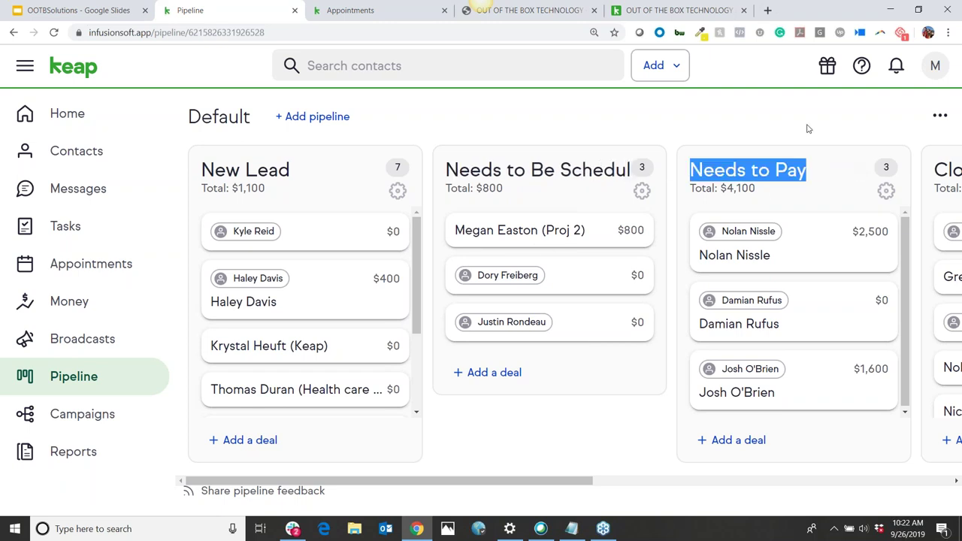
{"action": "key", "text": "BackSpace"}
{"action": "type", "text": "JOb"}
{"action": "key", "text": "BackSpace"}
{"action": "key", "text": "BackSpace"}
{"action": "type", "text": "ob DOne"}
{"action": "key", "text": "BackSpace"}
{"action": "key", "text": "BackSpace"}
{"action": "key", "text": "BackSpace"}
{"action": "type", "text": "oin"}
{"action": "key", "text": "BackSpace"}
{"action": "key", "text": "BackSpace"}
{"action": "type", "text": "ne- Ne"}
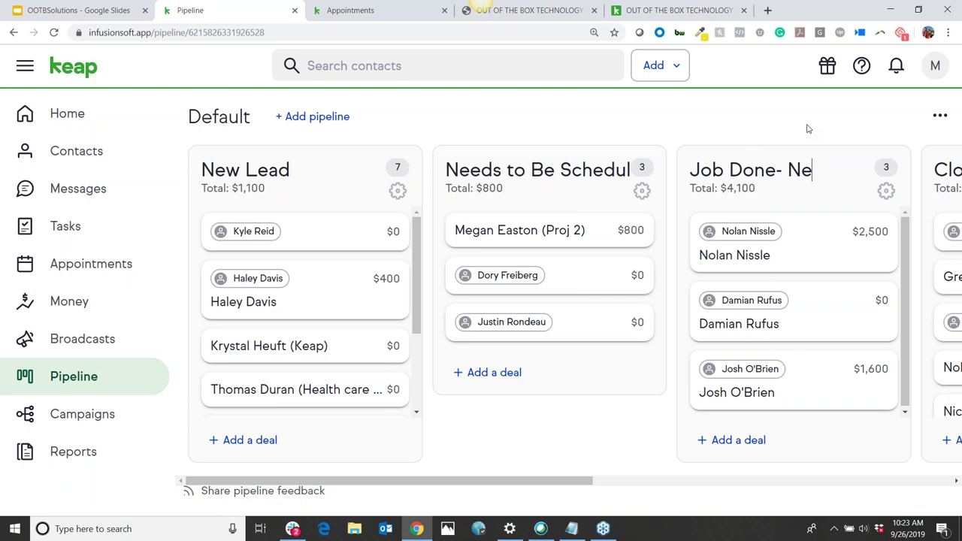
{"action": "type", "text": "eds Payment"}
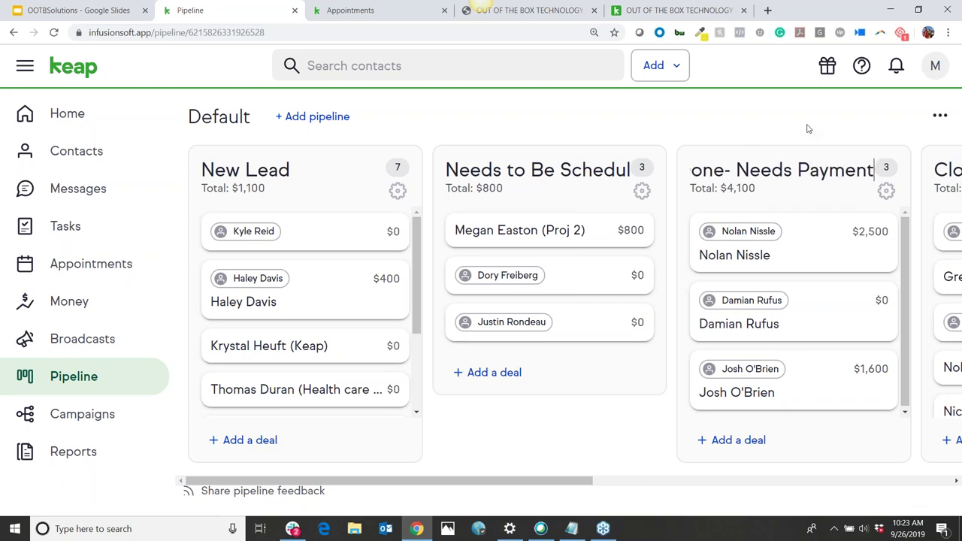
{"action": "left_click_drag", "start_coordinate": [560, 485], "coordinate": [473, 492]}
{"action": "left_click_drag", "start_coordinate": [510, 277], "coordinate": [443, 335]}
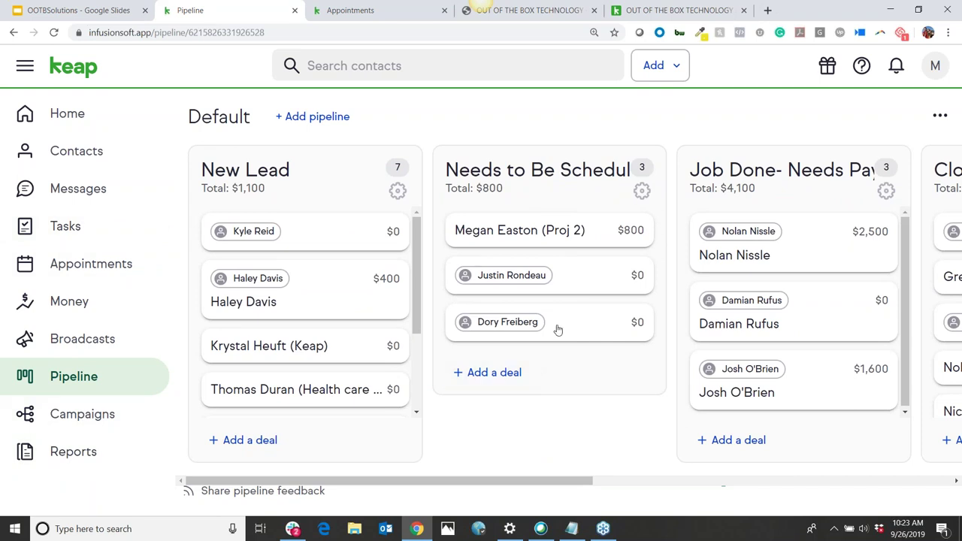
Drag the top New Lead deal into Needs to Be Scheduled, leaving stages at 6, 4, 3 and 5 deals
{"action": "left_click", "coordinate": [641, 193]}
{"action": "left_click", "coordinate": [331, 243]}
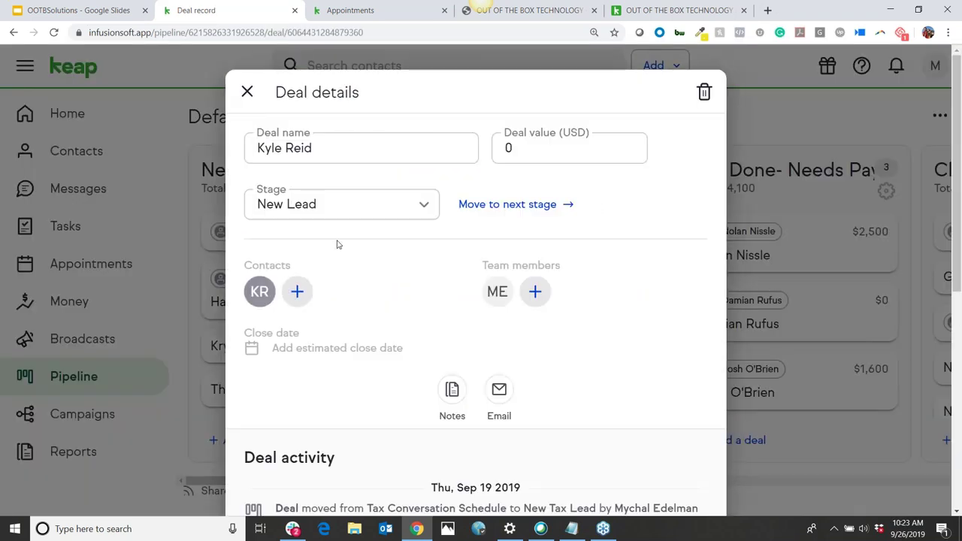
{"action": "left_click", "coordinate": [247, 91]}
{"action": "left_click_drag", "start_coordinate": [275, 229], "coordinate": [526, 229]}
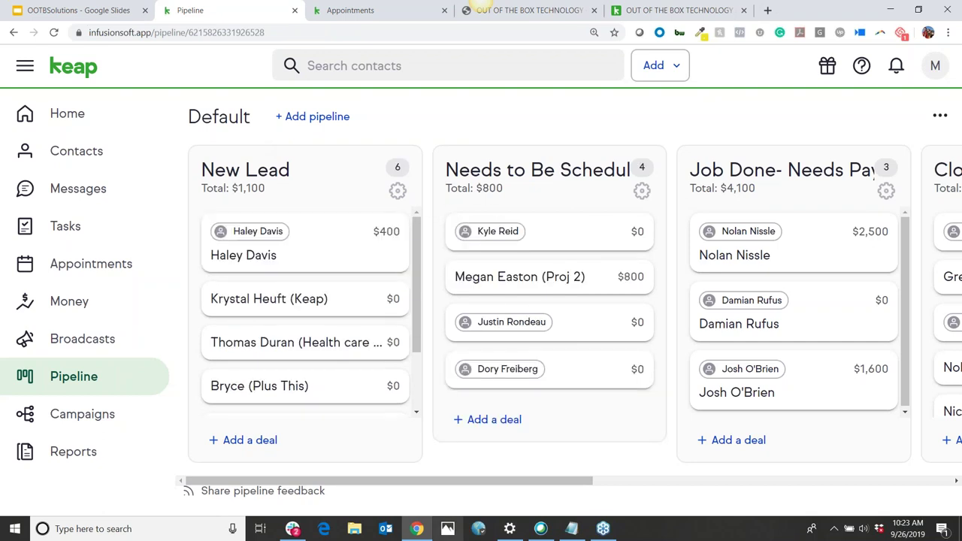
{"action": "left_click_drag", "start_coordinate": [518, 232], "coordinate": [512, 226]}
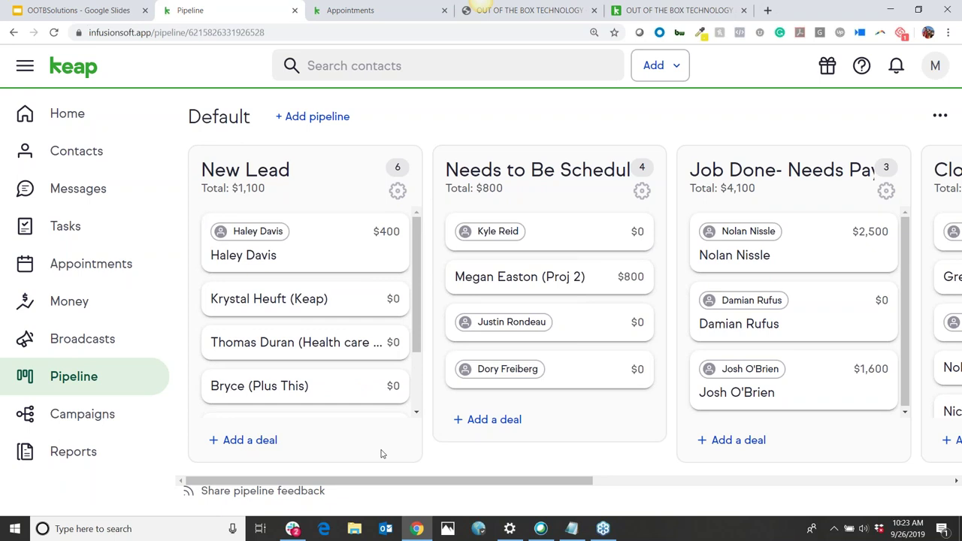
{"action": "left_click_drag", "start_coordinate": [552, 239], "coordinate": [526, 240]}
{"action": "left_click_drag", "start_coordinate": [511, 488], "coordinate": [380, 535]}
{"action": "scroll", "coordinate": [376, 315], "scroll_direction": "down", "scroll_amount": 1}
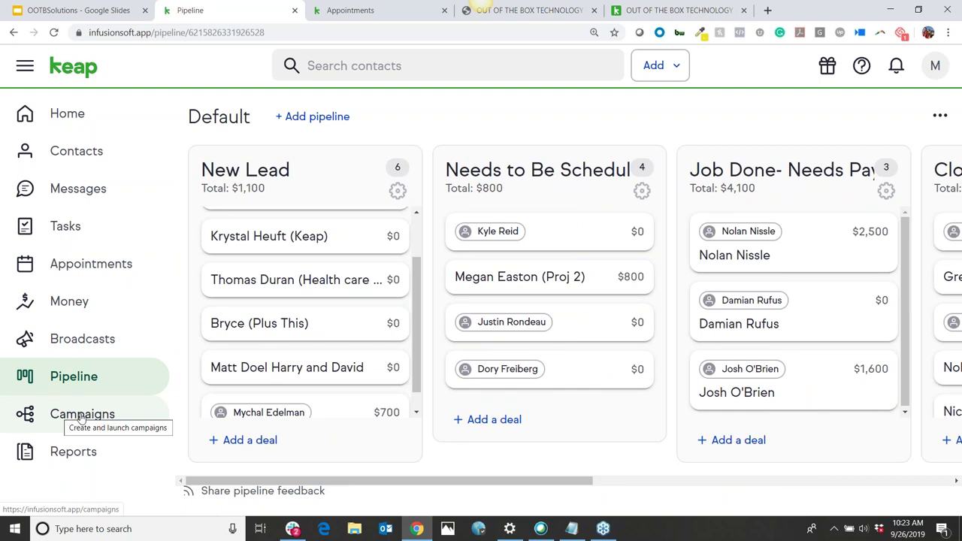
Go to Campaigns > Smart Forms and open the New Lead Follow-Up Needs- Scheduling form's Details
{"action": "left_click", "coordinate": [81, 418]}
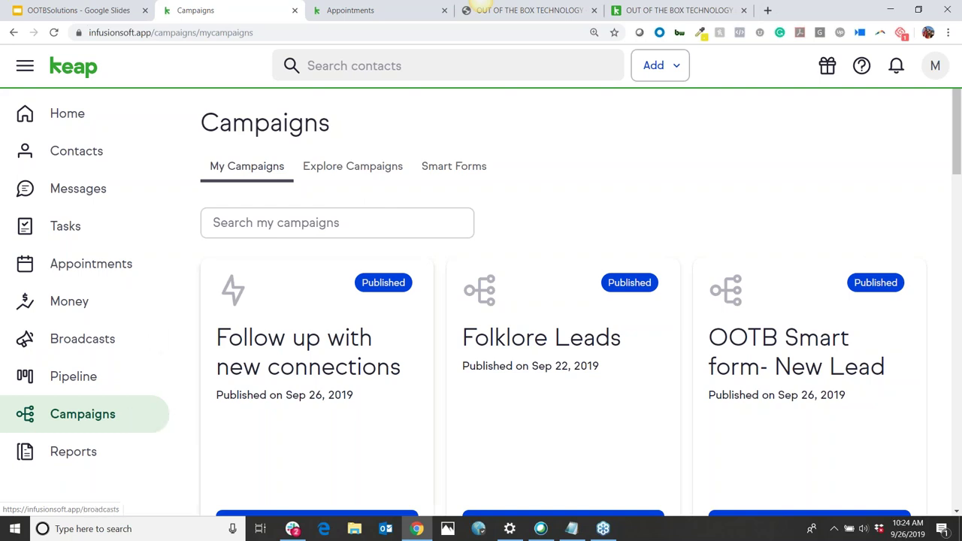
{"action": "left_click", "coordinate": [466, 170]}
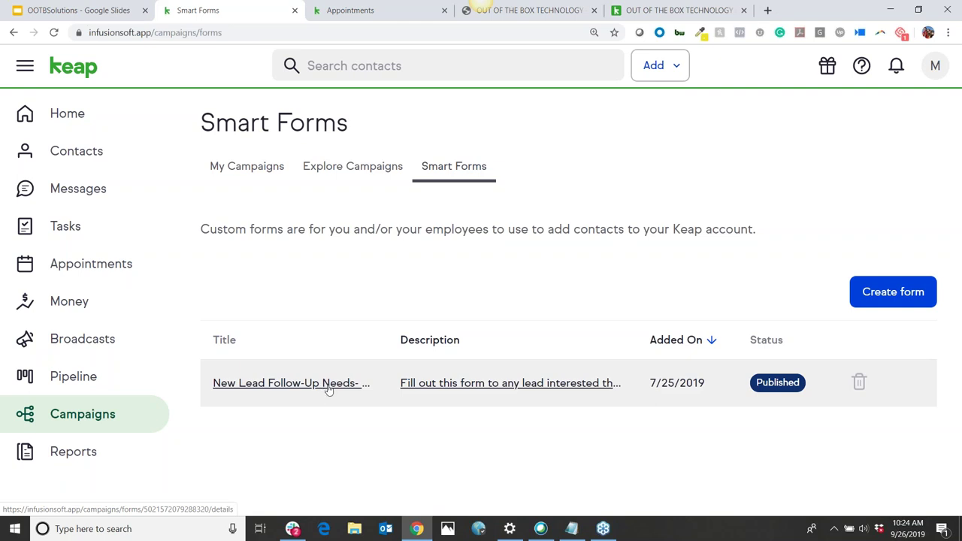
{"action": "left_click", "coordinate": [677, 68]}
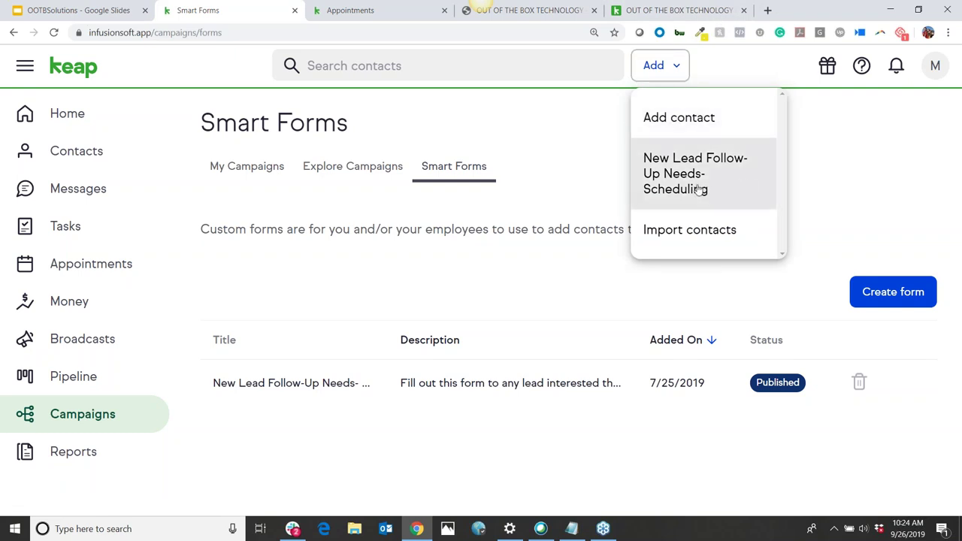
{"action": "left_click", "coordinate": [421, 432]}
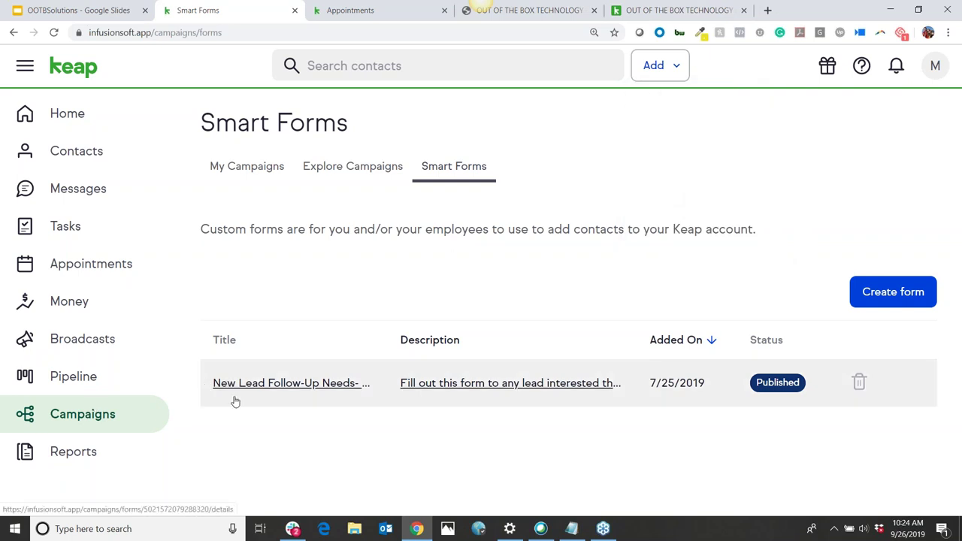
{"action": "left_click", "coordinate": [316, 386]}
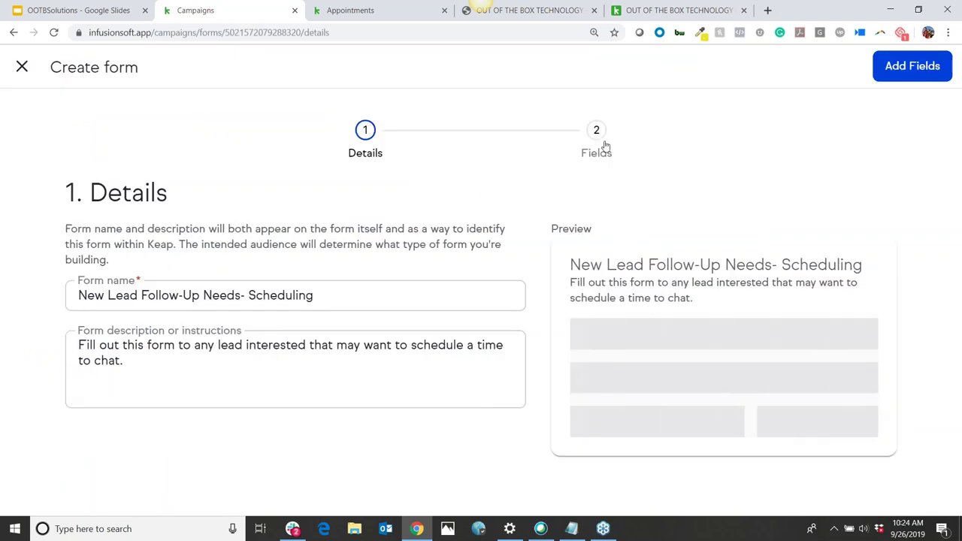
Check the form's name, email and phone fields, then close the editor back to Smart Forms
{"action": "left_click", "coordinate": [604, 147]}
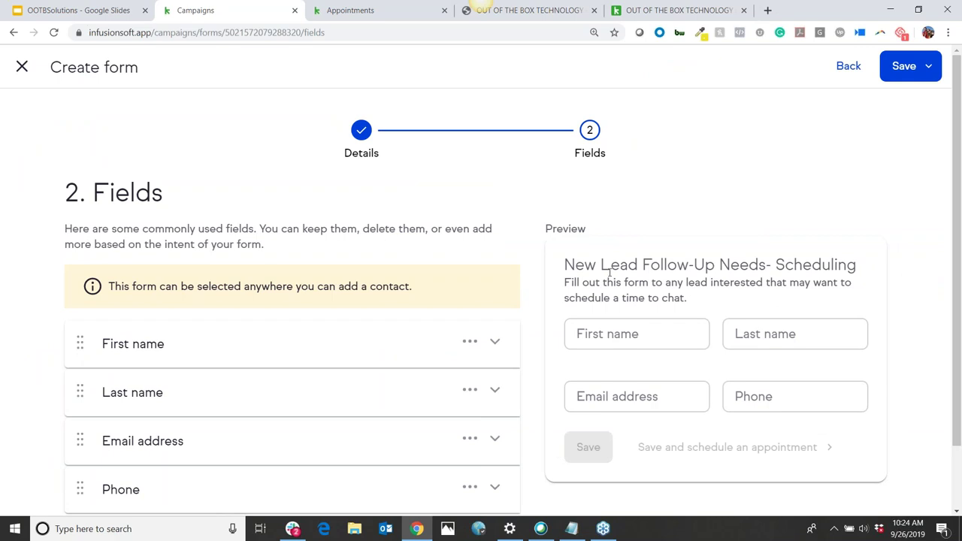
{"action": "scroll", "coordinate": [768, 309], "scroll_direction": "down", "scroll_amount": 1}
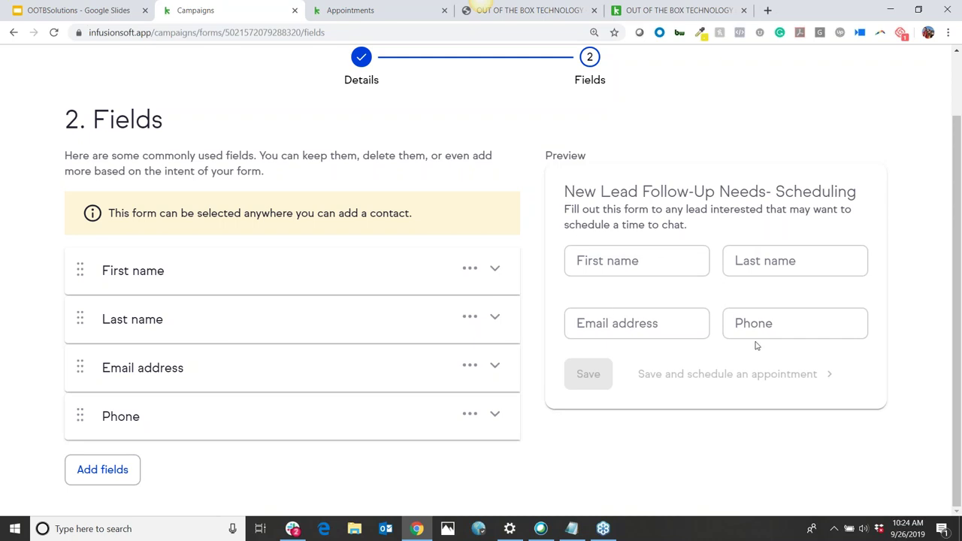
{"action": "scroll", "coordinate": [485, 214], "scroll_direction": "up", "scroll_amount": 2}
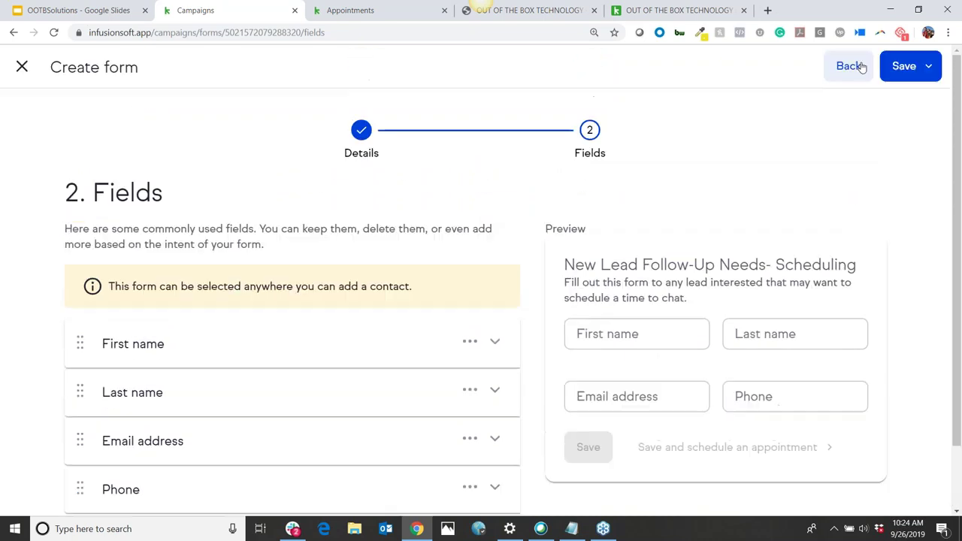
{"action": "left_click", "coordinate": [849, 66]}
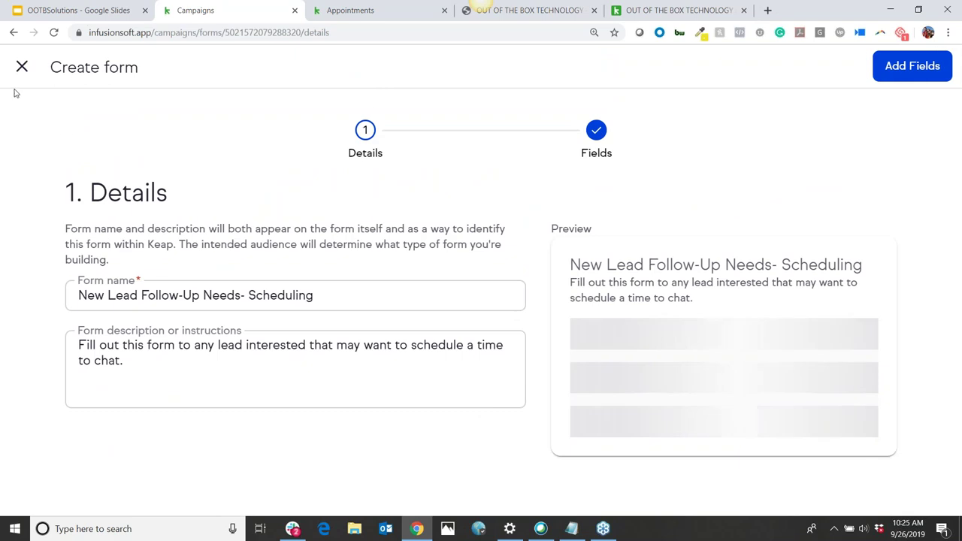
{"action": "left_click", "coordinate": [27, 69]}
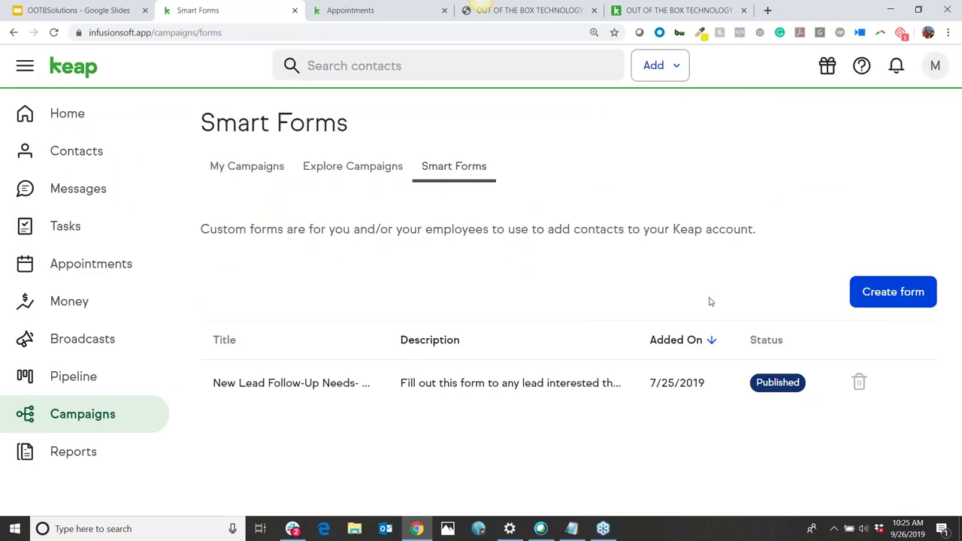
Open the New Lead Follow-Up Needs- Scheduling form and autofill a saved contact's details
{"action": "left_click", "coordinate": [676, 68]}
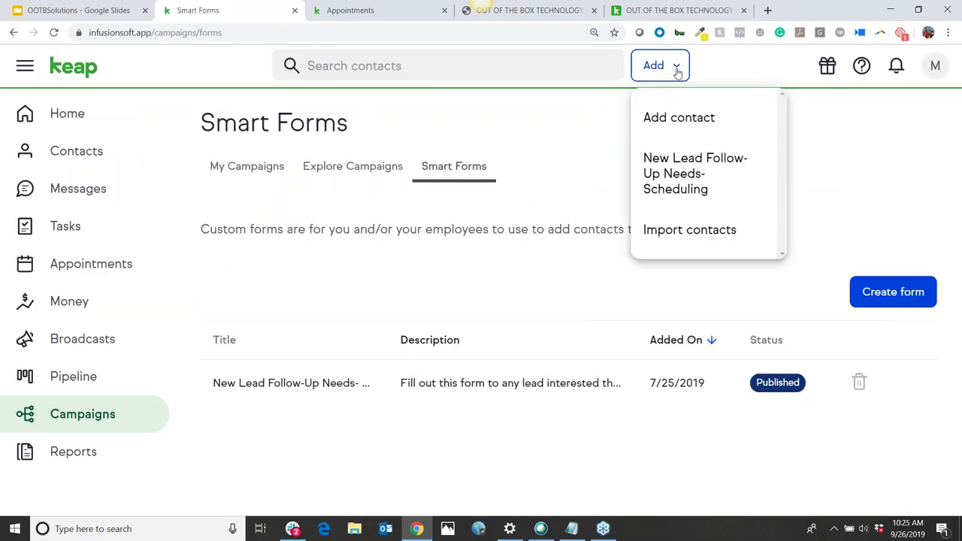
{"action": "left_click", "coordinate": [708, 180]}
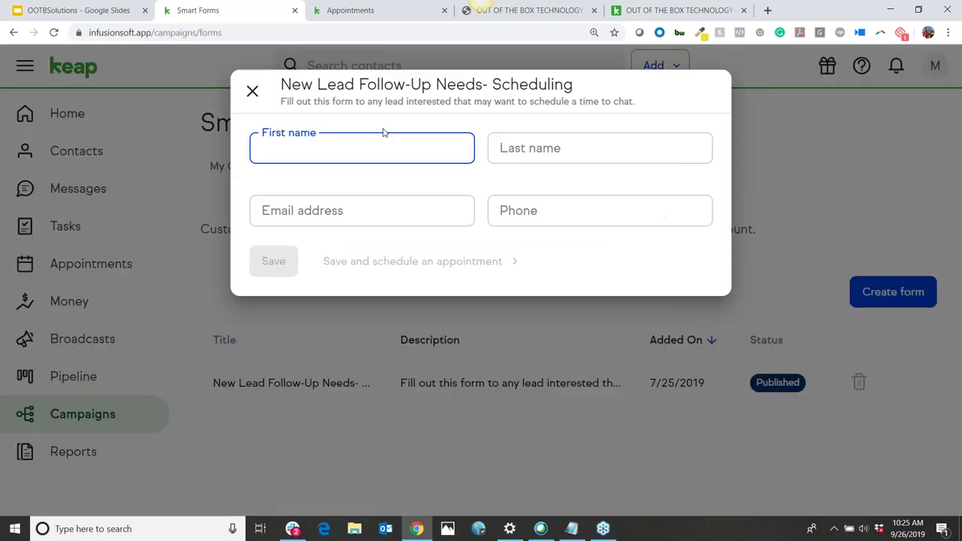
{"action": "type", "text": "my"}
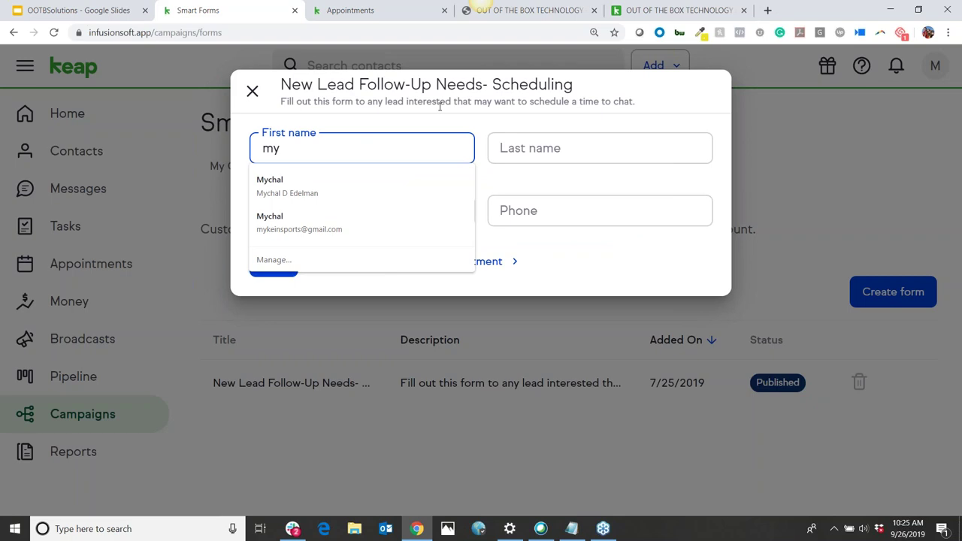
{"action": "left_click", "coordinate": [395, 186]}
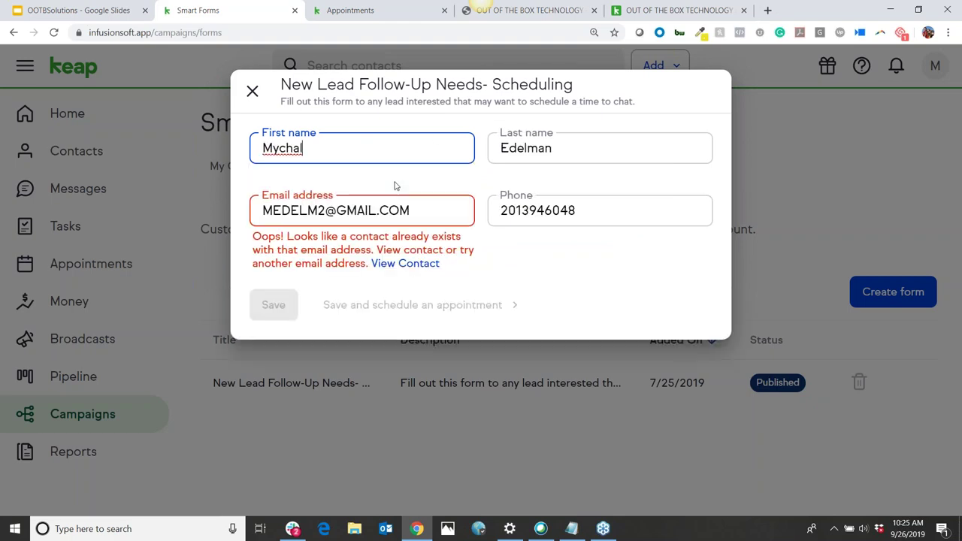
Replace the email with a unique test address and save the new contact
{"action": "left_click", "coordinate": [396, 217]}
{"action": "key", "text": "ctrl+a"}
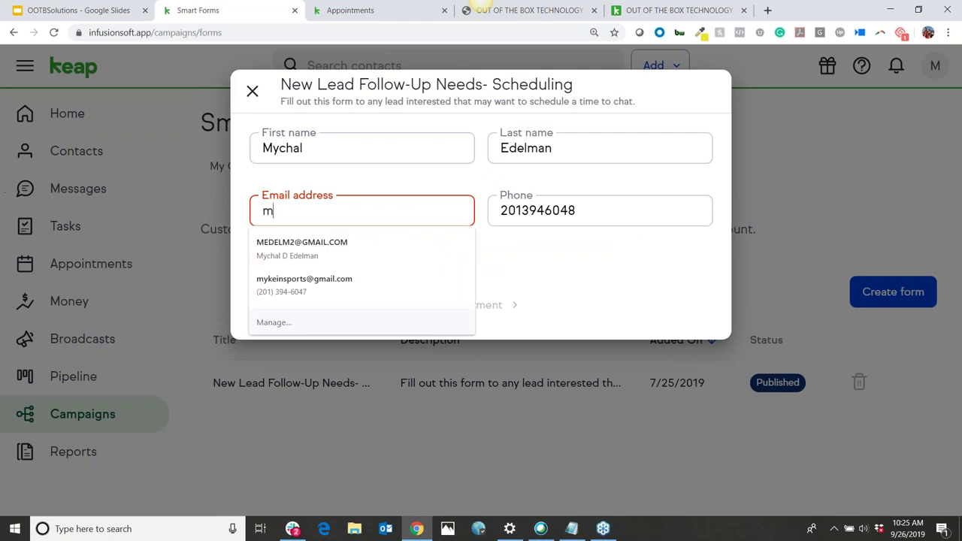
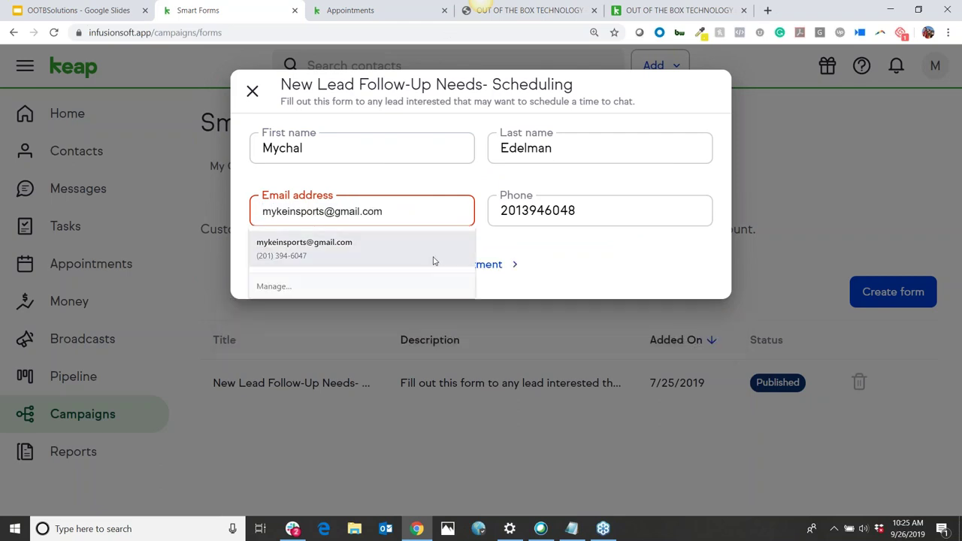
{"action": "left_click", "coordinate": [431, 260]}
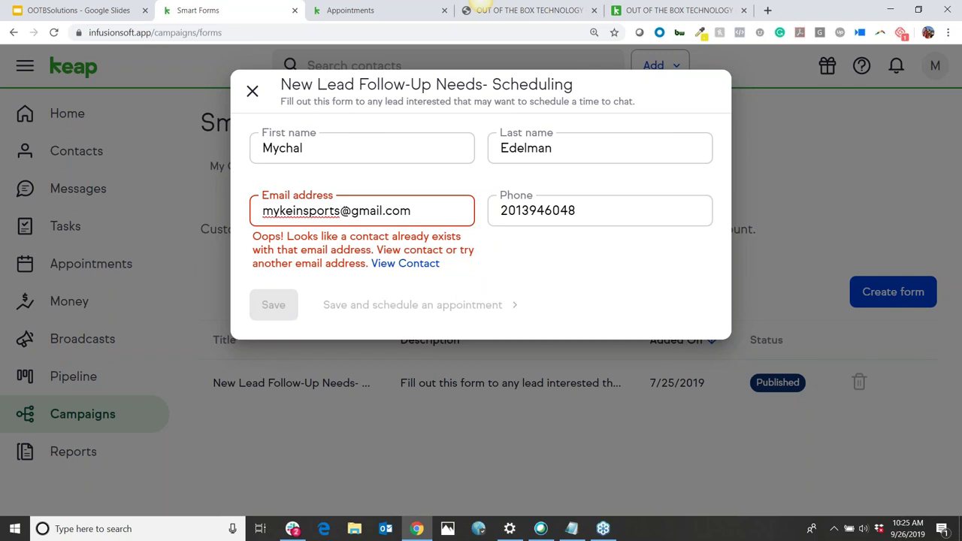
{"action": "left_click", "coordinate": [342, 211]}
{"action": "type", "text": "test"}
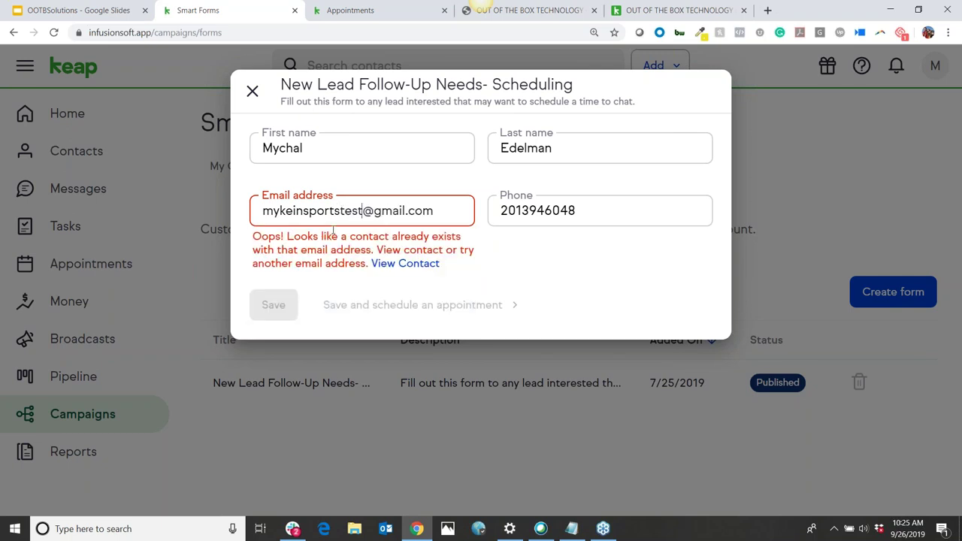
{"action": "left_click", "coordinate": [269, 259]}
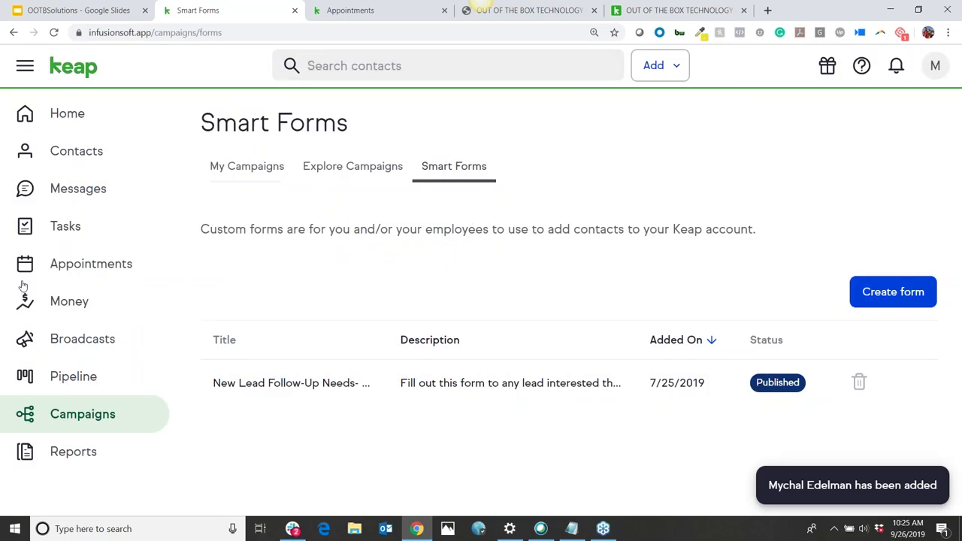
From the campaigns list, open OOTB Smart form- New Lead and edit it in the campaign builder
{"action": "left_click", "coordinate": [95, 428]}
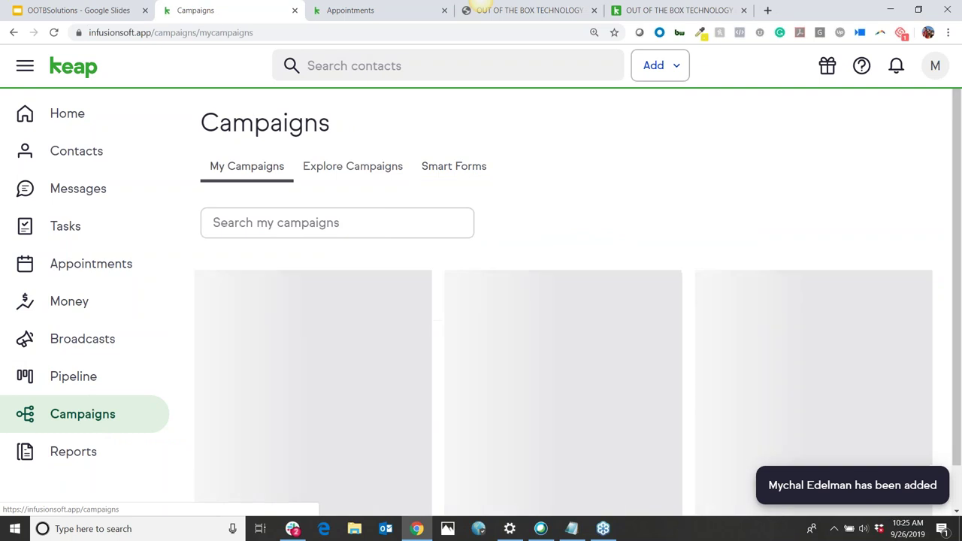
{"action": "scroll", "coordinate": [341, 312], "scroll_direction": "down", "scroll_amount": 1}
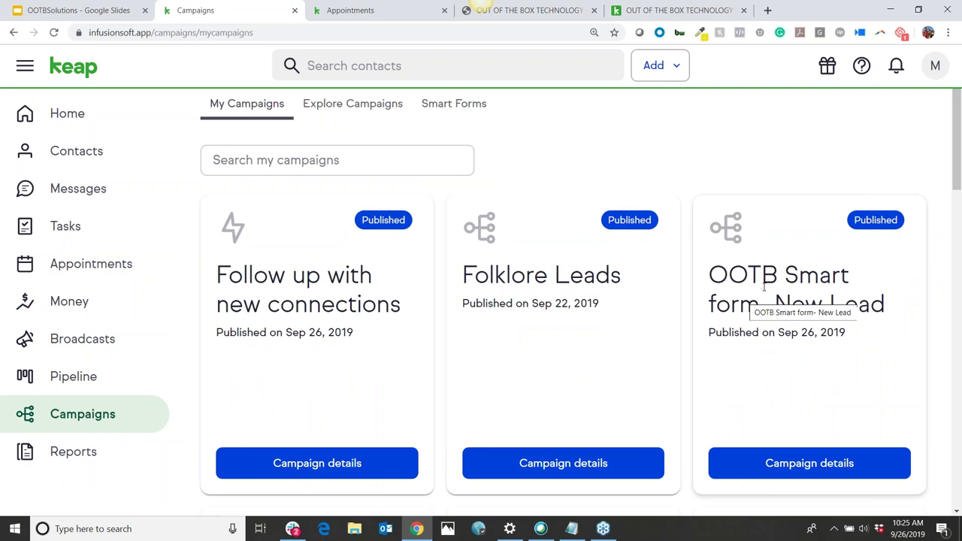
{"action": "left_click", "coordinate": [808, 465]}
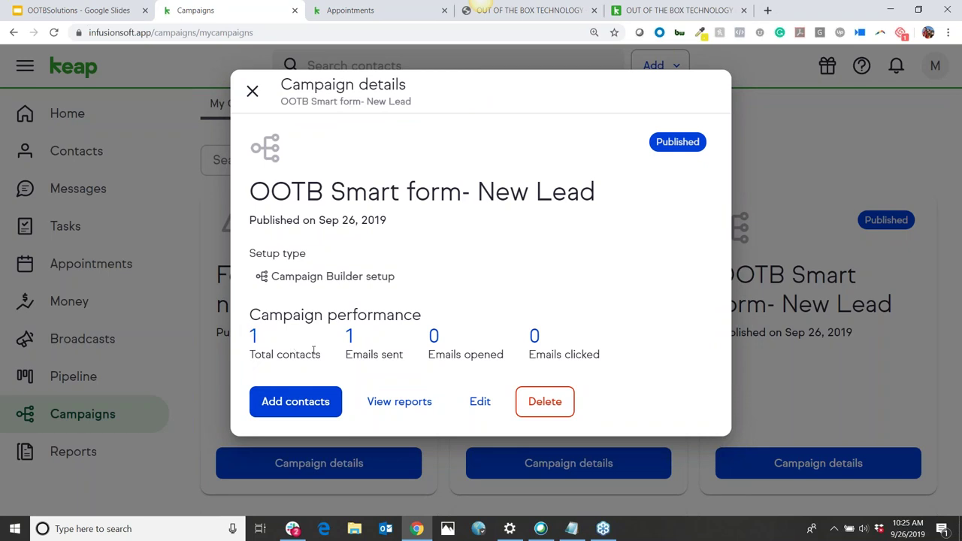
{"action": "left_click", "coordinate": [479, 404]}
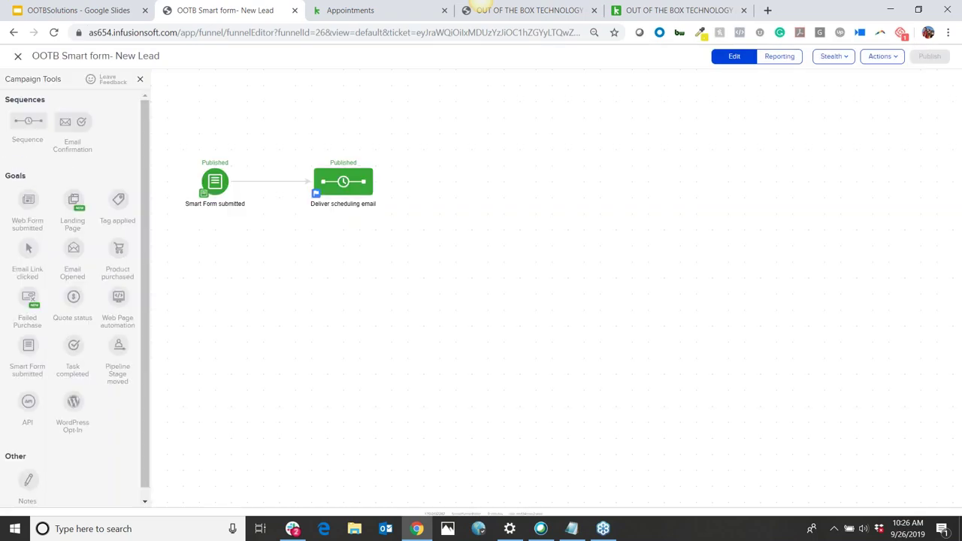
Zoom the builder to 110% and re-save the Smart Form submitted goal's form choice
{"action": "left_click_drag", "start_coordinate": [422, 285], "coordinate": [528, 291]}
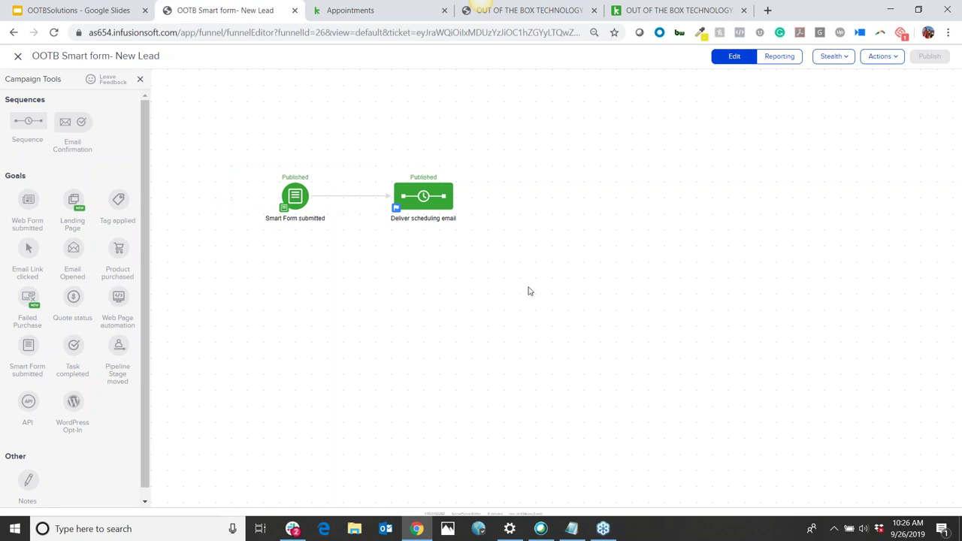
{"action": "left_click_drag", "start_coordinate": [221, 148], "coordinate": [410, 294]}
{"action": "left_click", "coordinate": [391, 241]}
{"action": "key", "text": "ctrl+plus"}
{"action": "key", "text": "ctrl+plus"}
{"action": "key", "text": "ctrl+plus"}
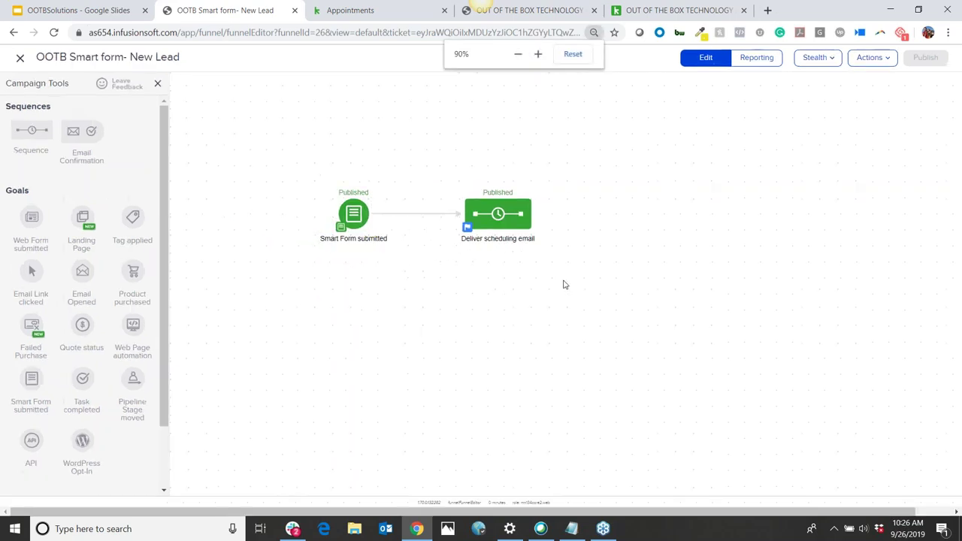
{"action": "left_click_drag", "start_coordinate": [508, 350], "coordinate": [413, 323]}
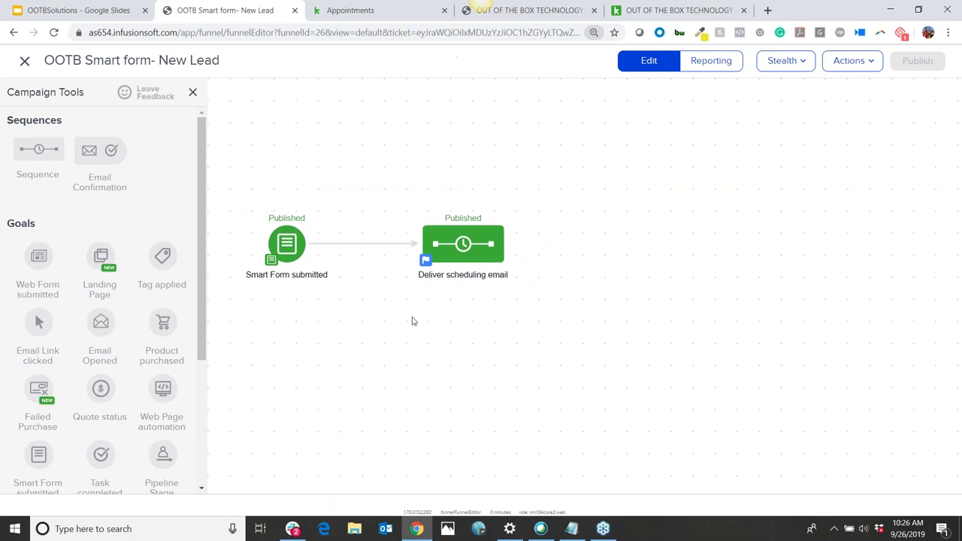
{"action": "left_click", "coordinate": [286, 234]}
{"action": "double_click", "coordinate": [286, 234]}
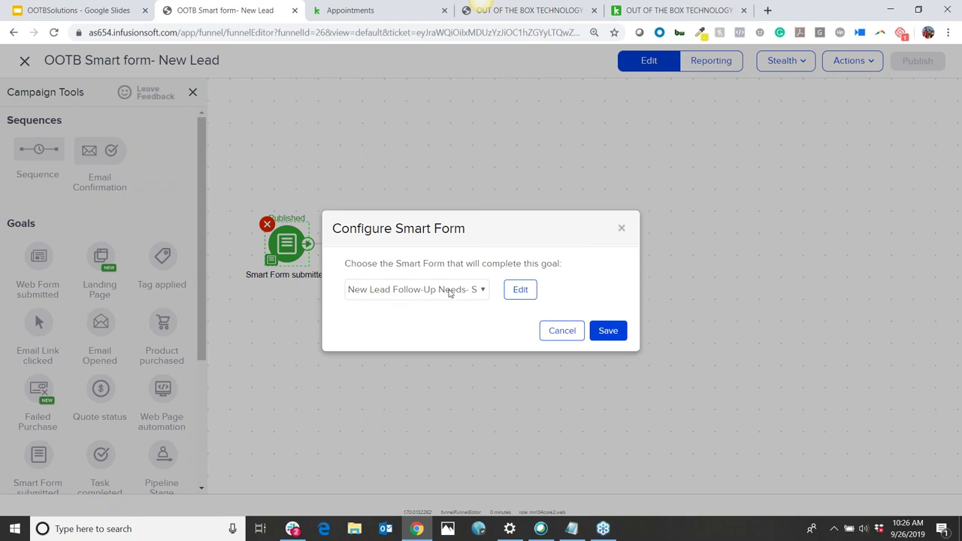
{"action": "left_click", "coordinate": [609, 331]}
Open the Deliver scheduling email sequence
{"action": "left_click_drag", "start_coordinate": [377, 188], "coordinate": [677, 380]}
{"action": "left_click", "coordinate": [677, 380]}
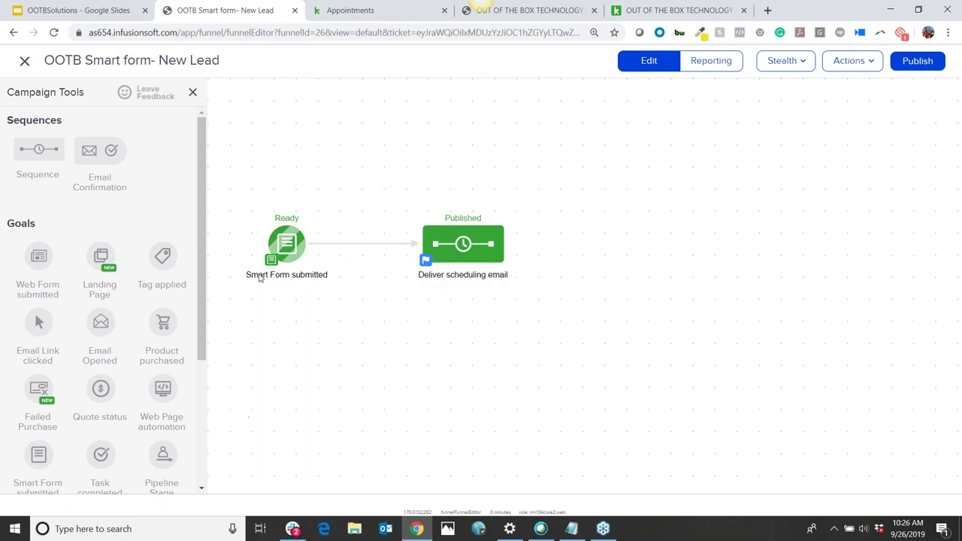
{"action": "left_click", "coordinate": [466, 252]}
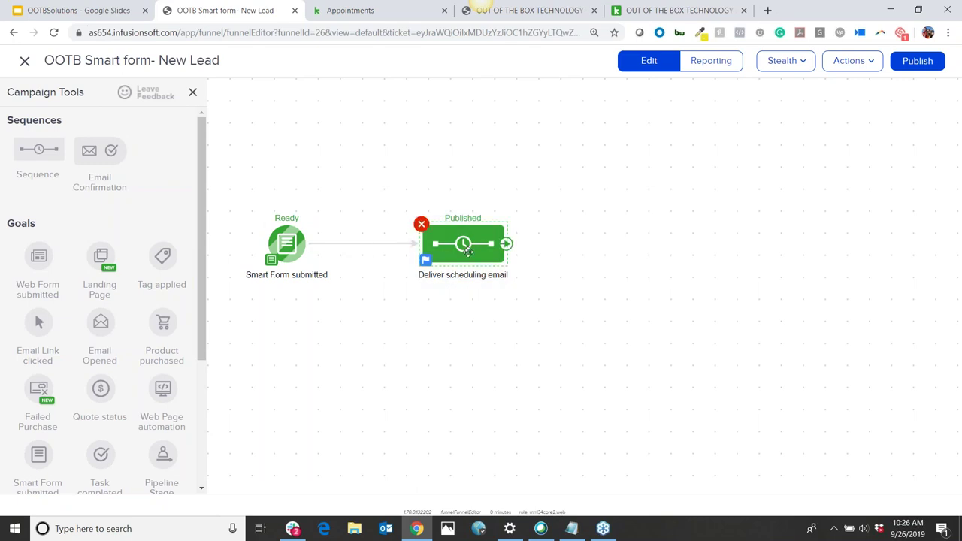
{"action": "double_click", "coordinate": [467, 252]}
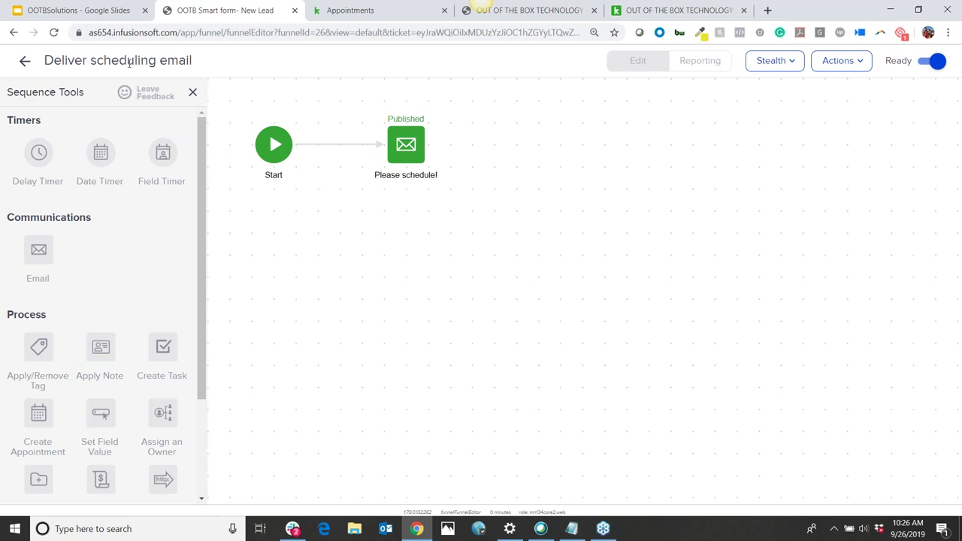
Open the Please schedule! email and toggle its From, To and Subject details
{"action": "double_click", "coordinate": [404, 146]}
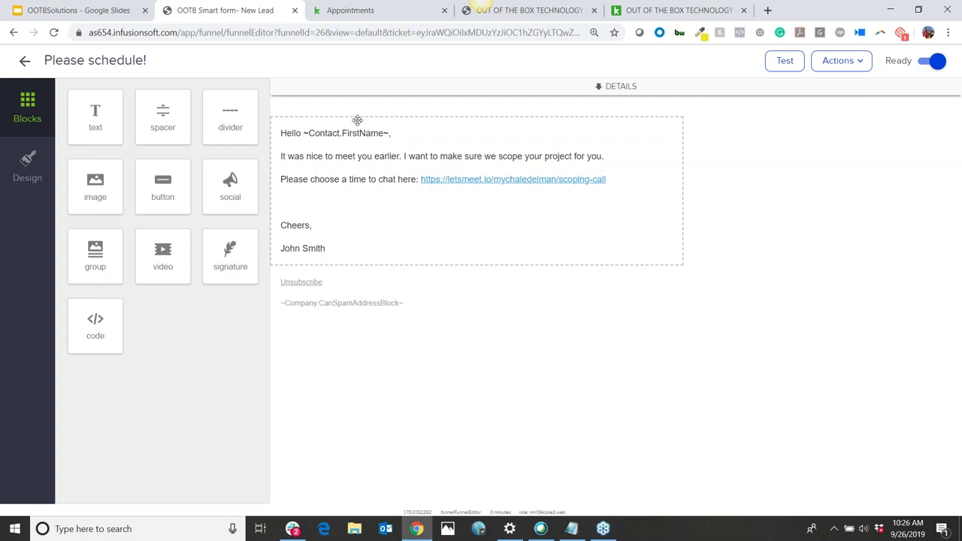
{"action": "left_click", "coordinate": [416, 197]}
{"action": "left_click", "coordinate": [621, 85]}
{"action": "left_click", "coordinate": [611, 214]}
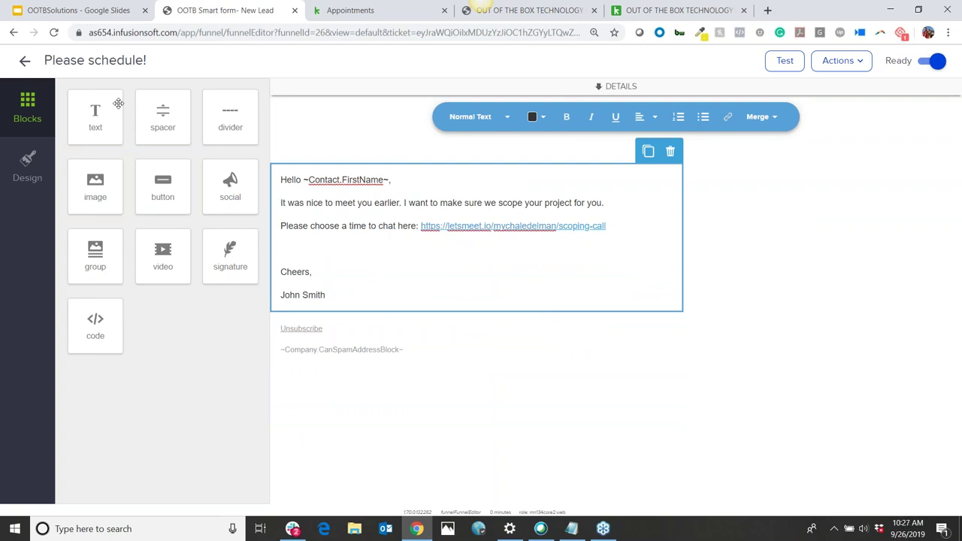
Go back to the campaign canvas and select both nodes of the flow
{"action": "left_click", "coordinate": [24, 62]}
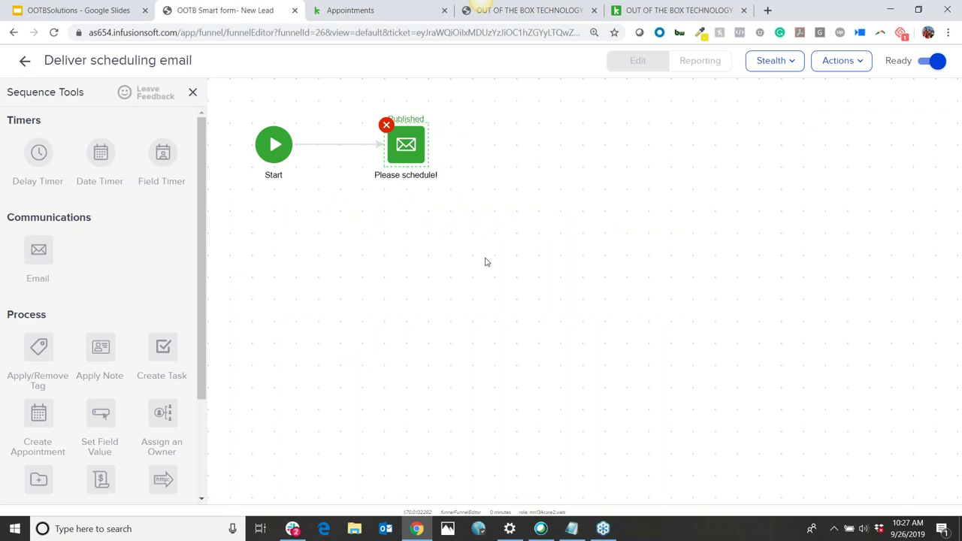
{"action": "left_click", "coordinate": [25, 61]}
{"action": "left_click", "coordinate": [833, 217]}
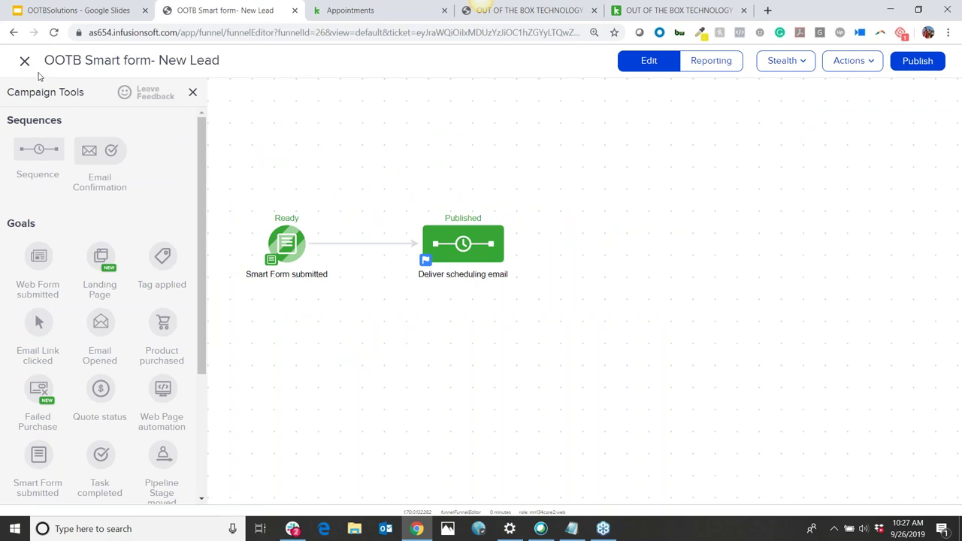
{"action": "left_click_drag", "start_coordinate": [263, 193], "coordinate": [791, 353]}
In the Lead Capture - Webinar campaign, drag a new Landing Page goal onto the canvas
{"action": "left_click", "coordinate": [569, 13]}
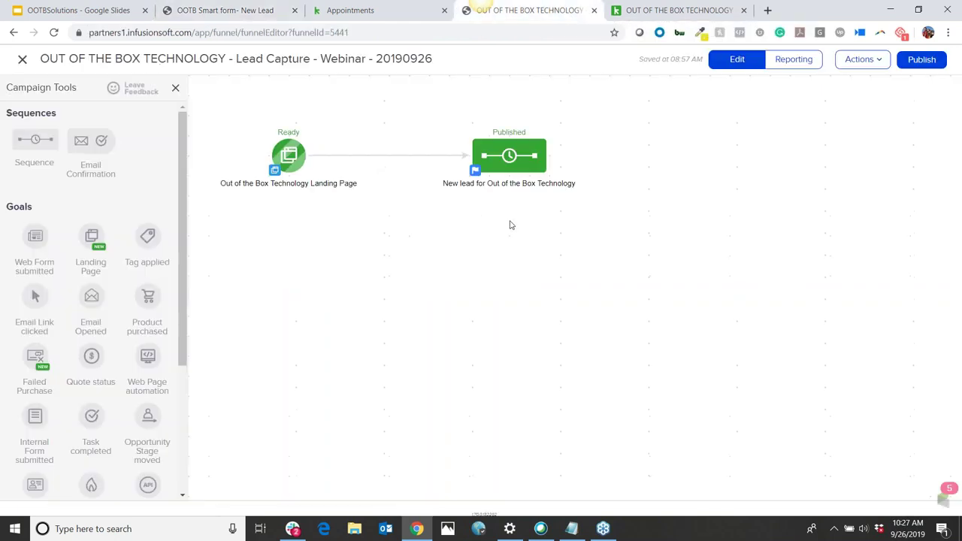
{"action": "left_click_drag", "start_coordinate": [404, 323], "coordinate": [428, 373]}
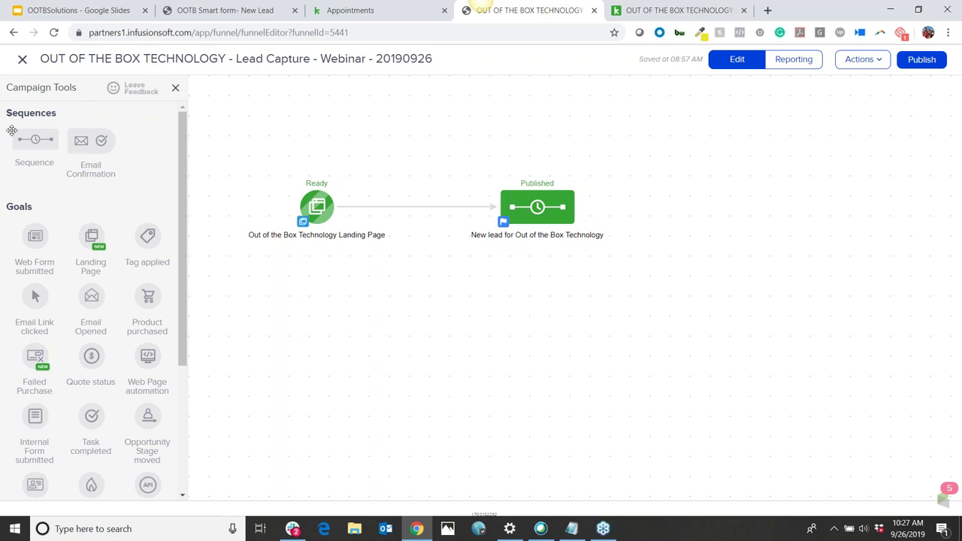
{"action": "left_click_drag", "start_coordinate": [91, 236], "coordinate": [300, 309]}
{"action": "left_click", "coordinate": [397, 346]}
Select the existing Ready and Published nodes, then open the new Landing Page goal's editor
{"action": "left_click_drag", "start_coordinate": [231, 160], "coordinate": [713, 284]}
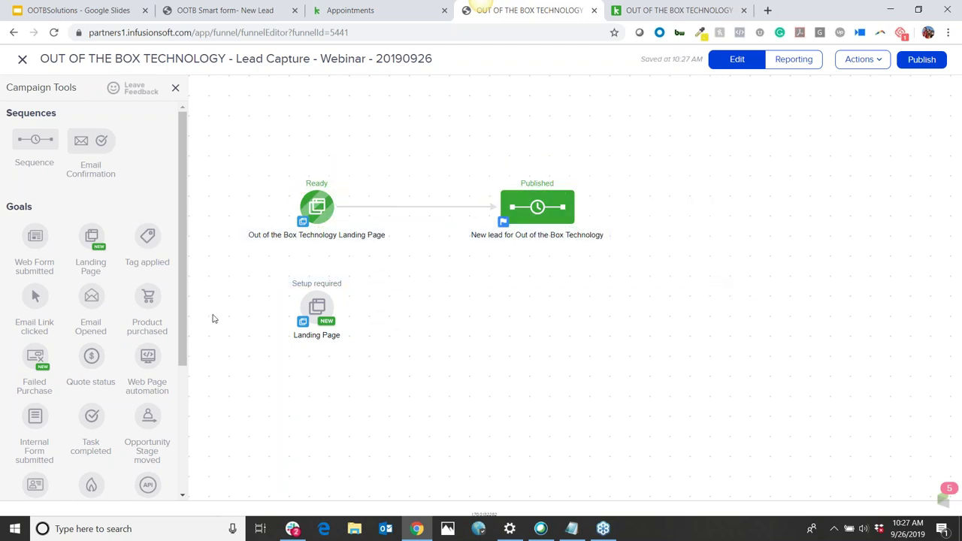
{"action": "mouse_move", "coordinate": [317, 305]}
{"action": "left_click", "coordinate": [315, 299]}
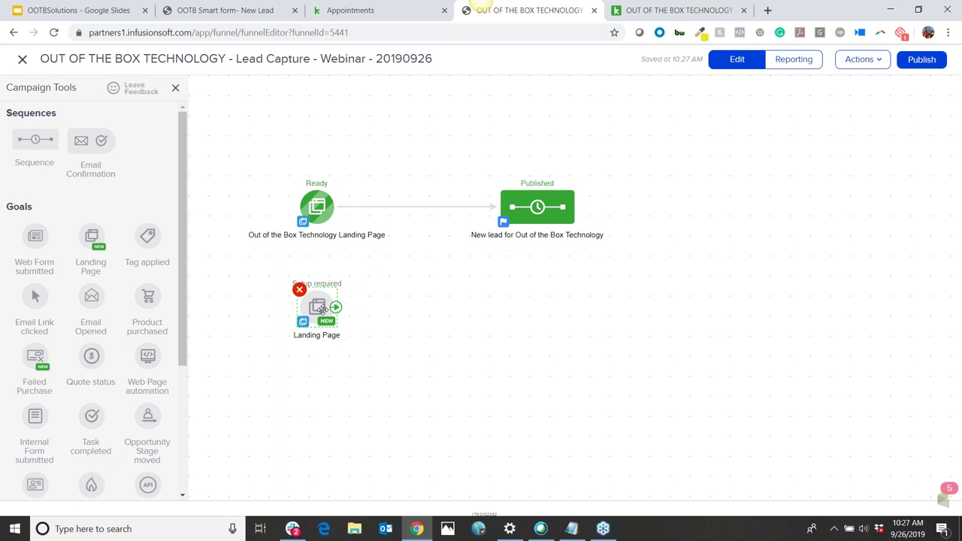
{"action": "double_click", "coordinate": [319, 307]}
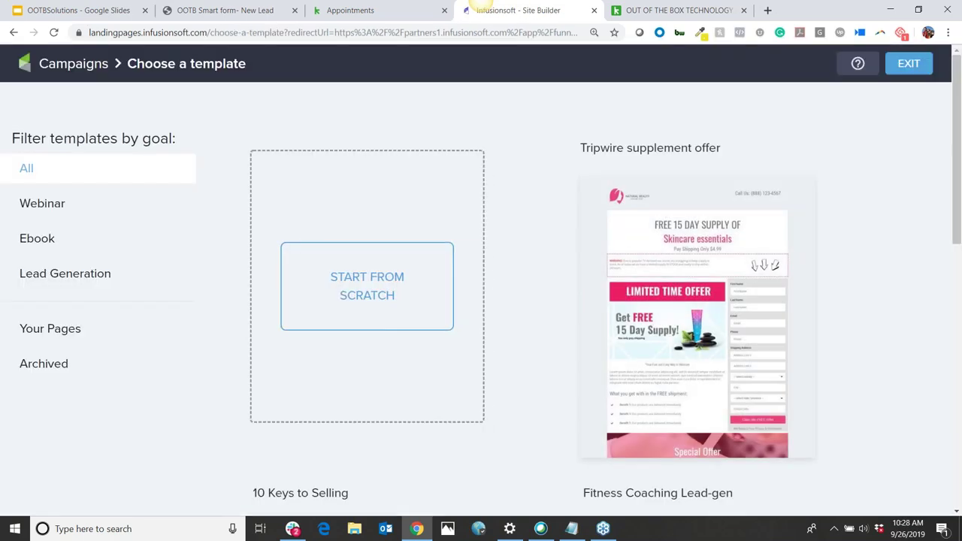
Preview the Special offer sales page template and start the landing page from it
{"action": "scroll", "coordinate": [766, 319], "scroll_direction": "down", "scroll_amount": 3}
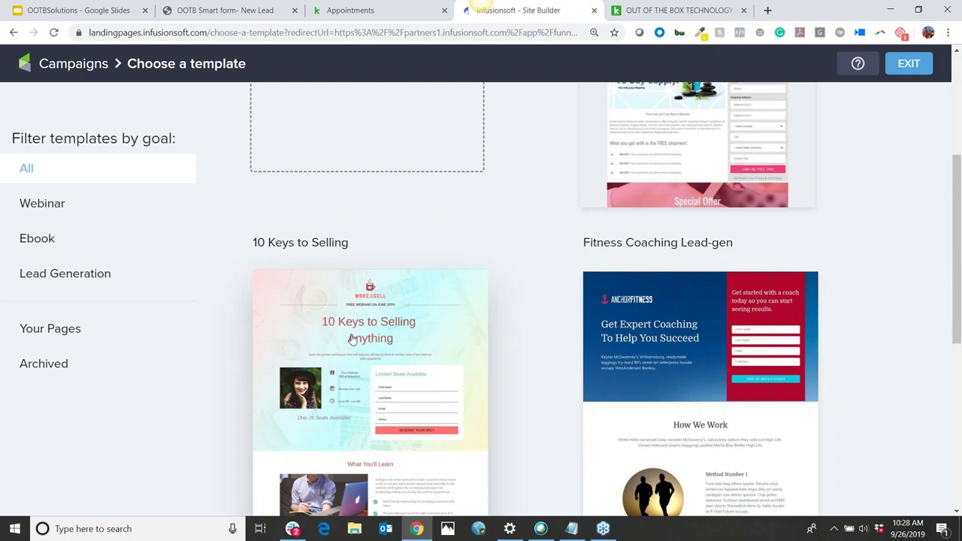
{"action": "scroll", "coordinate": [597, 143], "scroll_direction": "down", "scroll_amount": 5}
{"action": "scroll", "coordinate": [486, 189], "scroll_direction": "down", "scroll_amount": 2}
{"action": "scroll", "coordinate": [464, 189], "scroll_direction": "up", "scroll_amount": 3}
{"action": "scroll", "coordinate": [462, 189], "scroll_direction": "down", "scroll_amount": 2}
{"action": "left_click", "coordinate": [418, 258]}
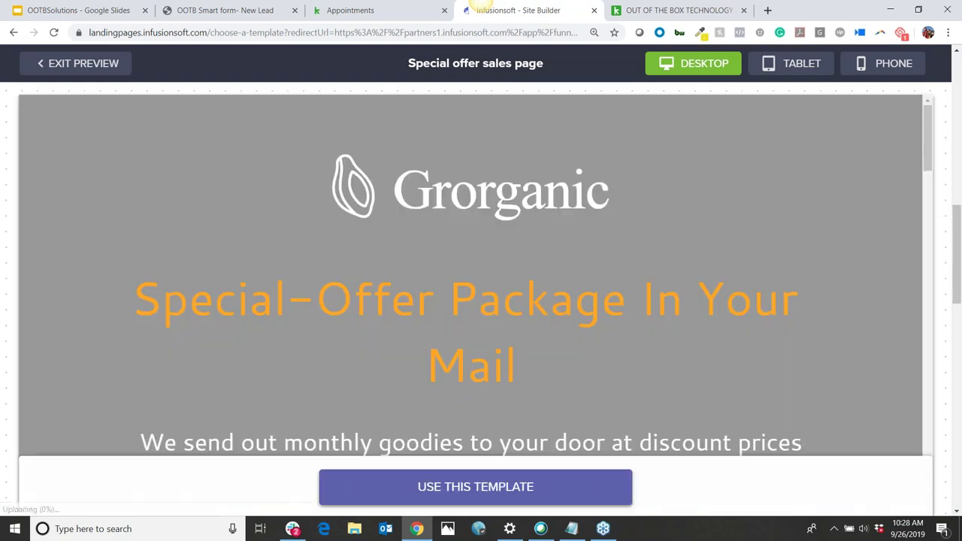
{"action": "scroll", "coordinate": [417, 254], "scroll_direction": "down", "scroll_amount": 1}
{"action": "scroll", "coordinate": [419, 254], "scroll_direction": "down", "scroll_amount": 7}
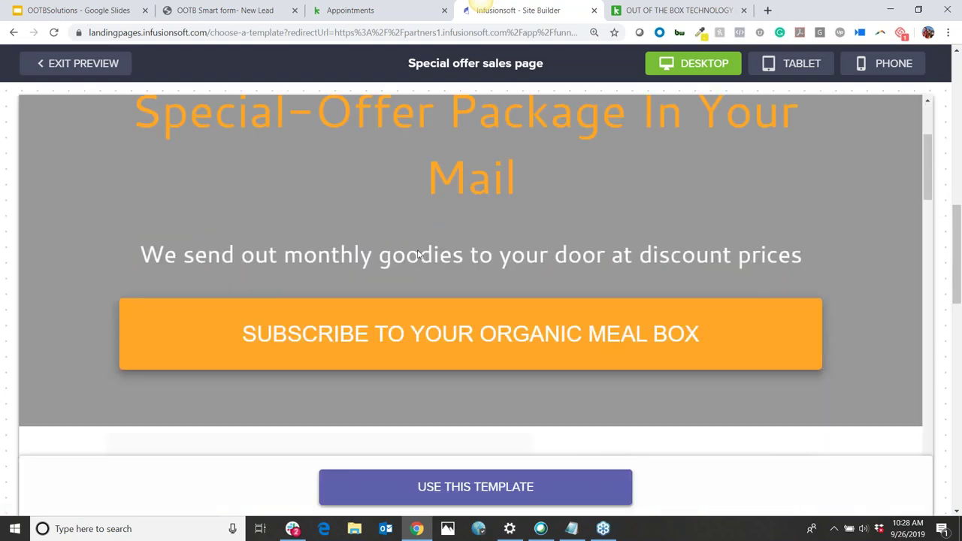
{"action": "scroll", "coordinate": [418, 253], "scroll_direction": "down", "scroll_amount": 3}
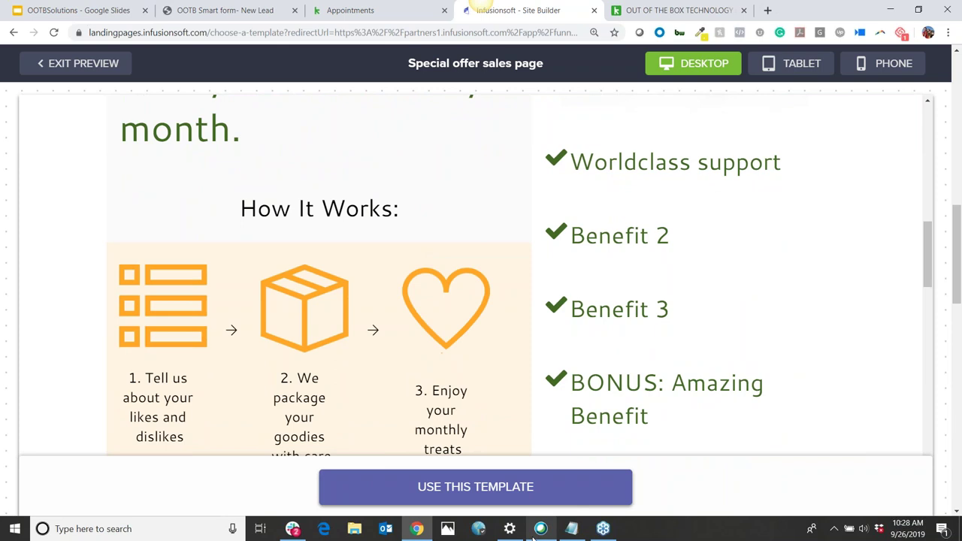
{"action": "left_click", "coordinate": [534, 490]}
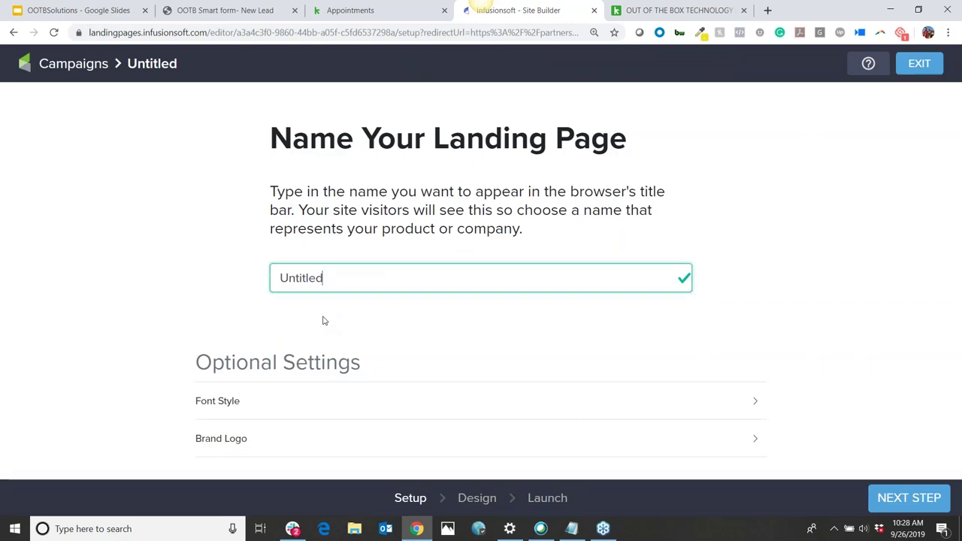
Name the landing page 'Example'
{"action": "double_click", "coordinate": [378, 272]}
{"action": "type", "text": "Example"}
{"action": "key", "text": "Return"}
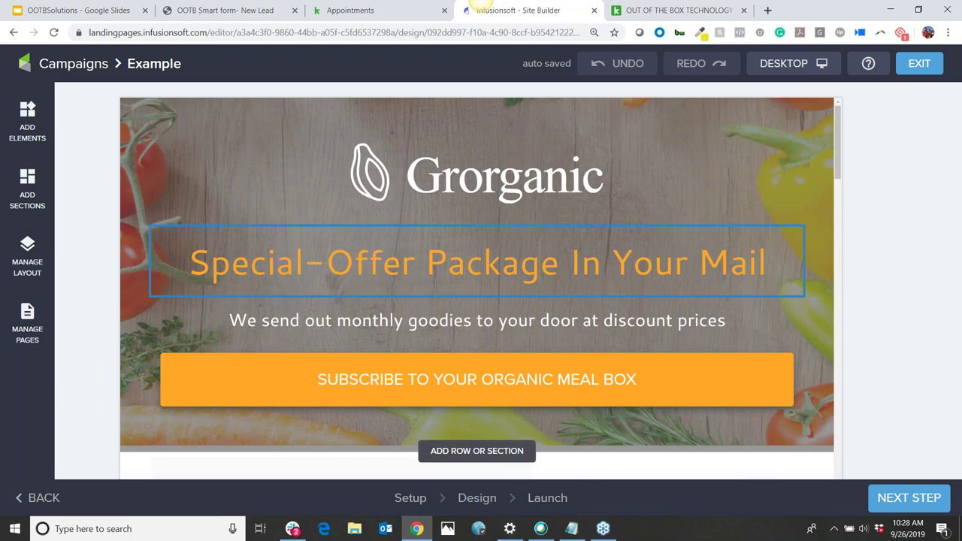
Inspect the Grorganic headline and logo, then return to the campaign builder
{"action": "left_click", "coordinate": [540, 248]}
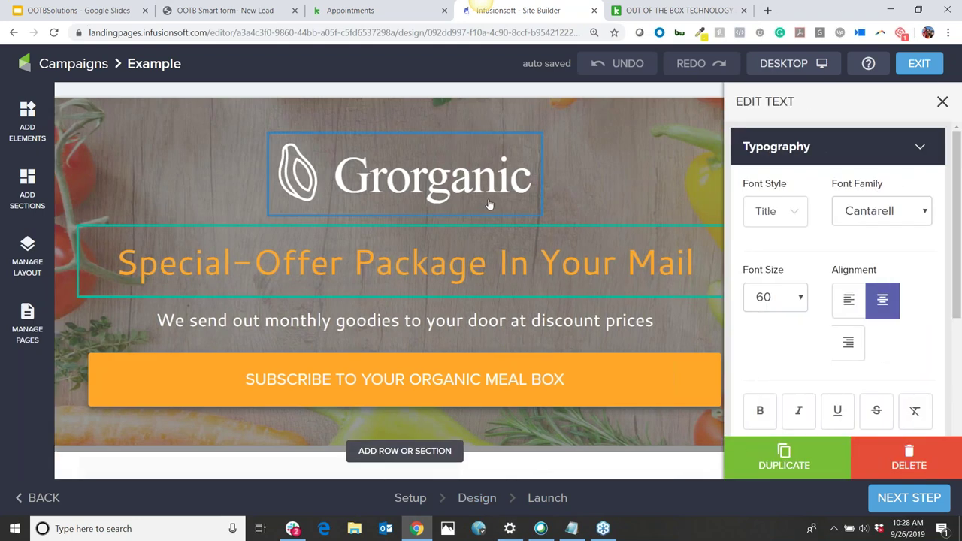
{"action": "left_click", "coordinate": [474, 211]}
{"action": "scroll", "coordinate": [865, 318], "scroll_direction": "down", "scroll_amount": 4}
{"action": "left_click_drag", "start_coordinate": [865, 331], "coordinate": [646, 340]}
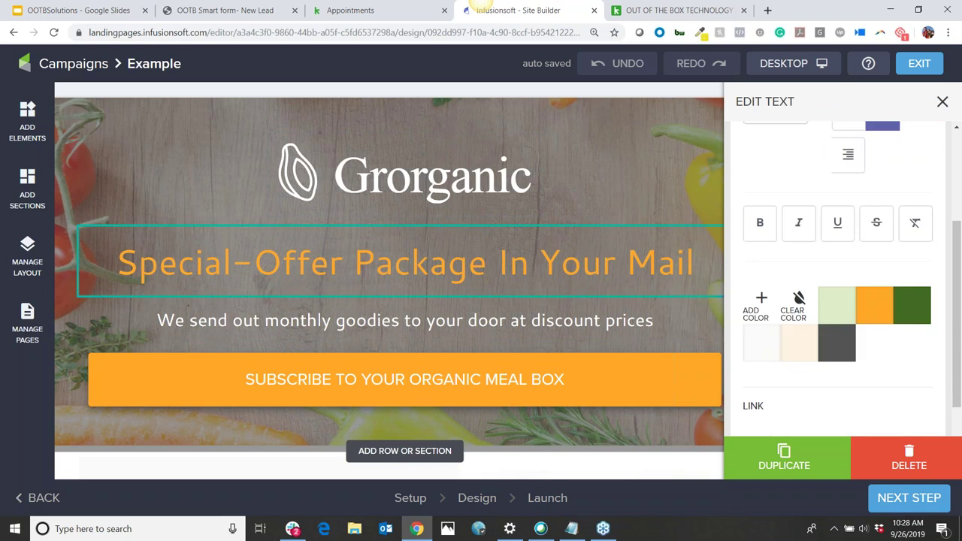
{"action": "scroll", "coordinate": [496, 297], "scroll_direction": "down", "scroll_amount": 1}
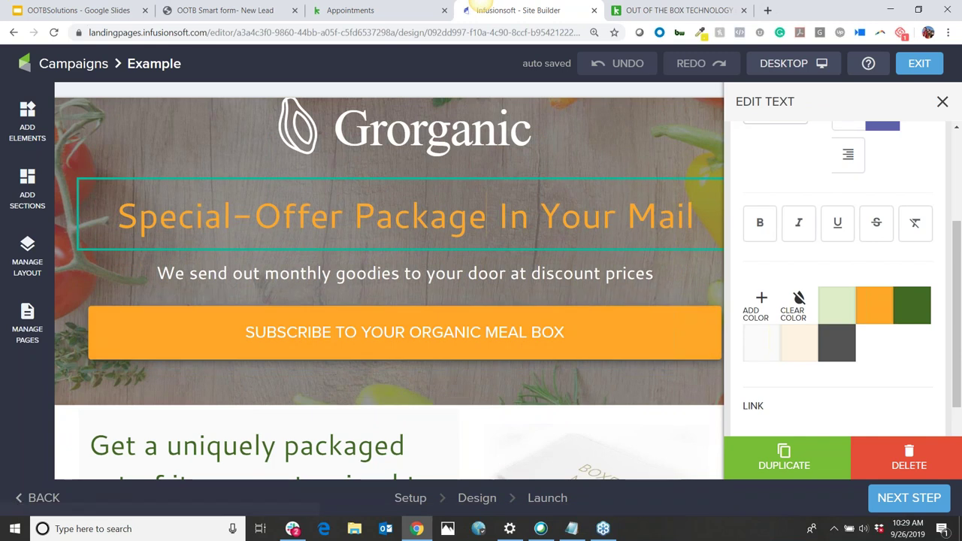
{"action": "left_click", "coordinate": [69, 66]}
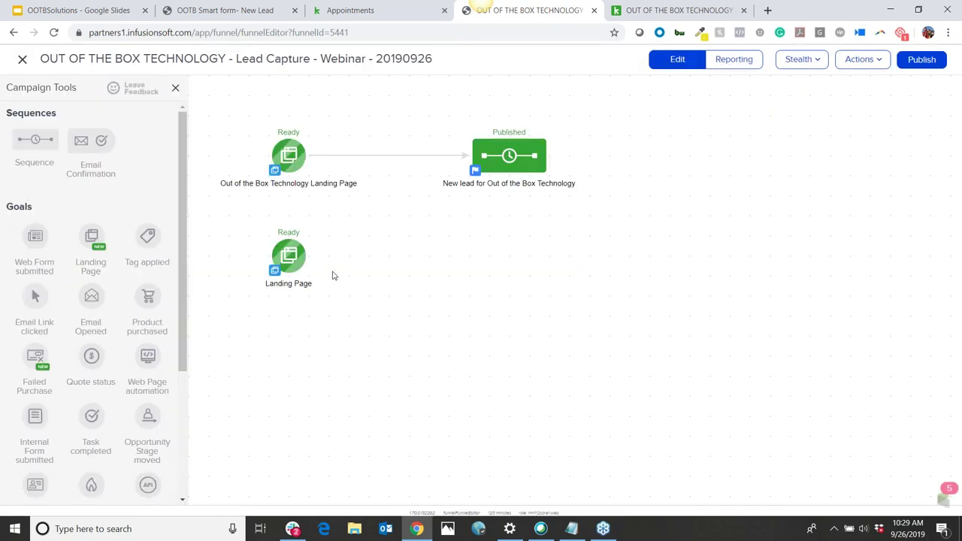
Move the new Landing Page goal lower and open the Out of the Box Technology landing page
{"action": "left_click_drag", "start_coordinate": [291, 257], "coordinate": [292, 357]}
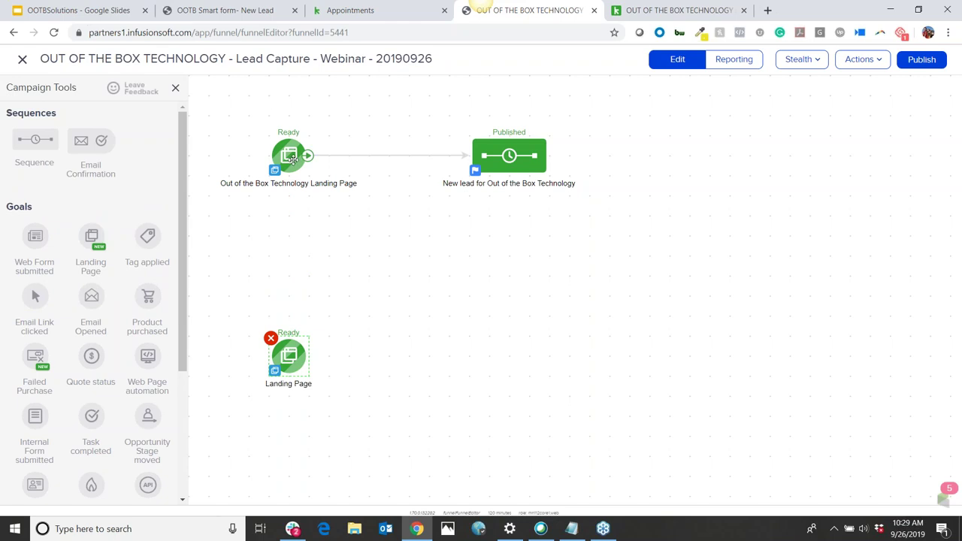
{"action": "double_click", "coordinate": [292, 156]}
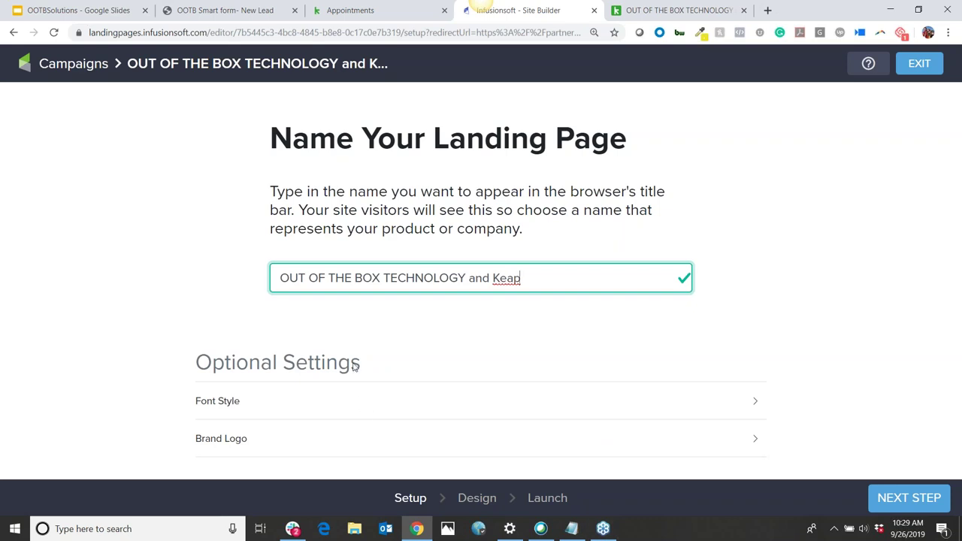
Go to the Design step and scroll through the page from the logos to the sign-up form
{"action": "left_click", "coordinate": [476, 499]}
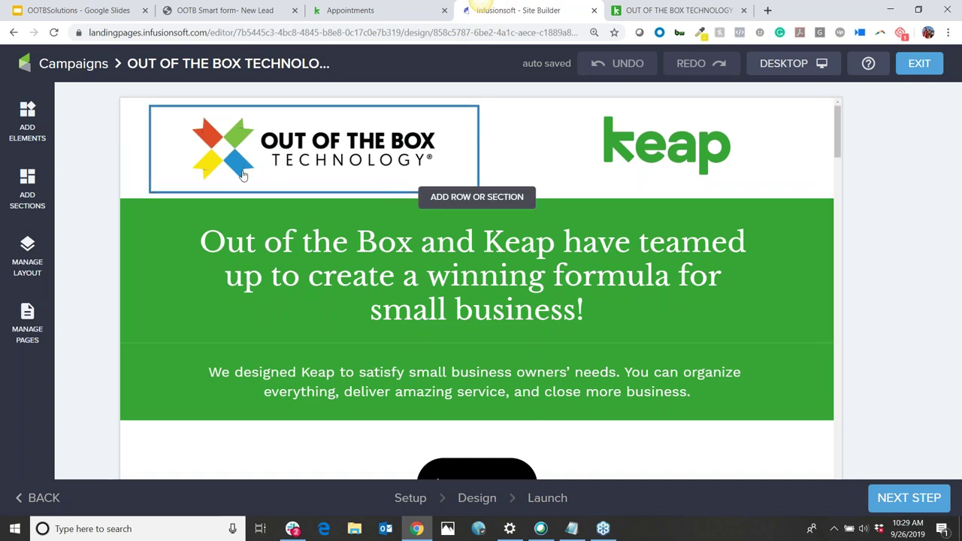
{"action": "left_click", "coordinate": [458, 197]}
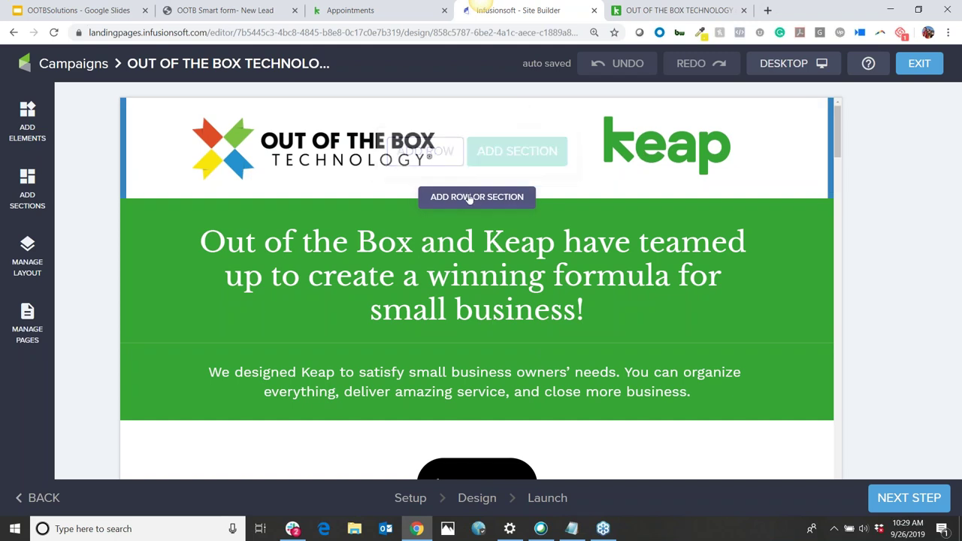
{"action": "scroll", "coordinate": [653, 197], "scroll_direction": "down", "scroll_amount": 1}
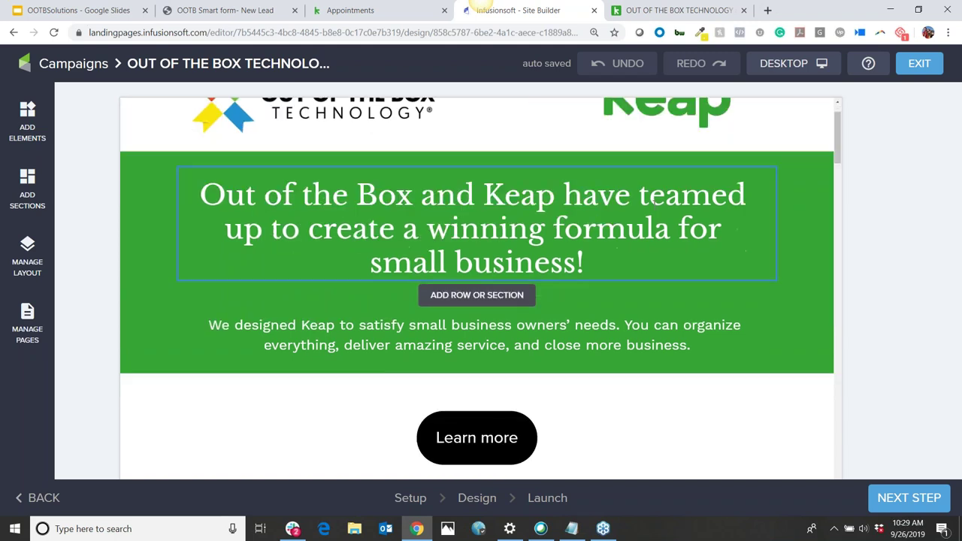
{"action": "scroll", "coordinate": [653, 201], "scroll_direction": "down", "scroll_amount": 2}
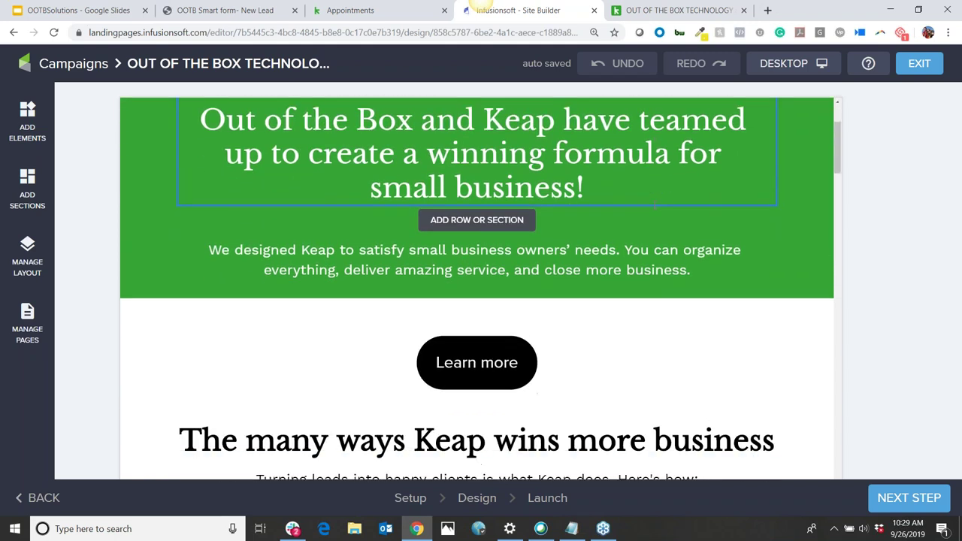
{"action": "scroll", "coordinate": [654, 202], "scroll_direction": "down", "scroll_amount": 8}
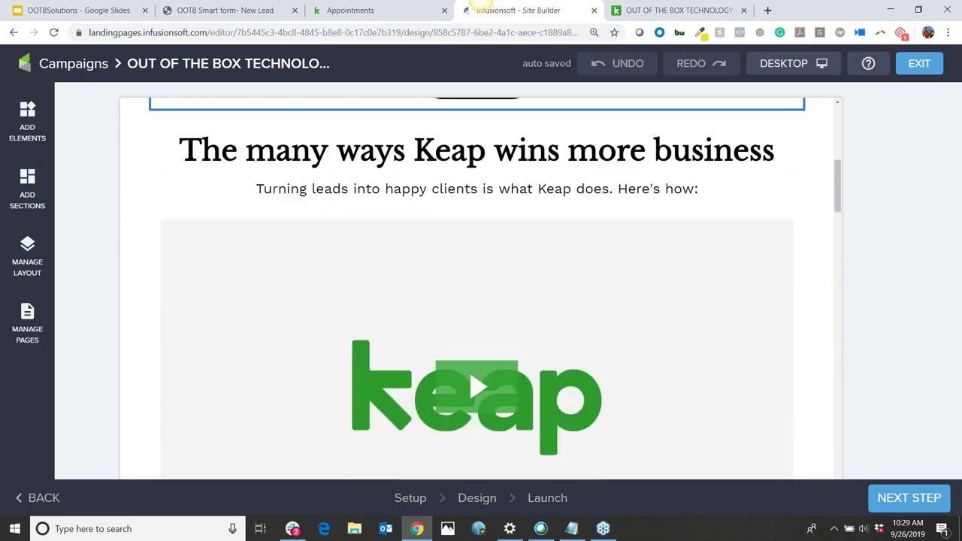
{"action": "scroll", "coordinate": [655, 210], "scroll_direction": "down", "scroll_amount": 3}
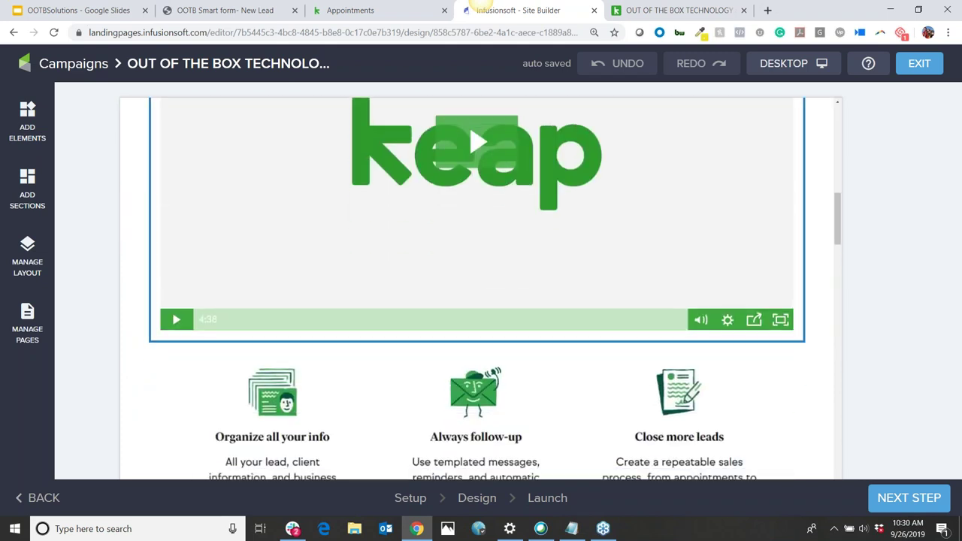
{"action": "scroll", "coordinate": [655, 210], "scroll_direction": "down", "scroll_amount": 10}
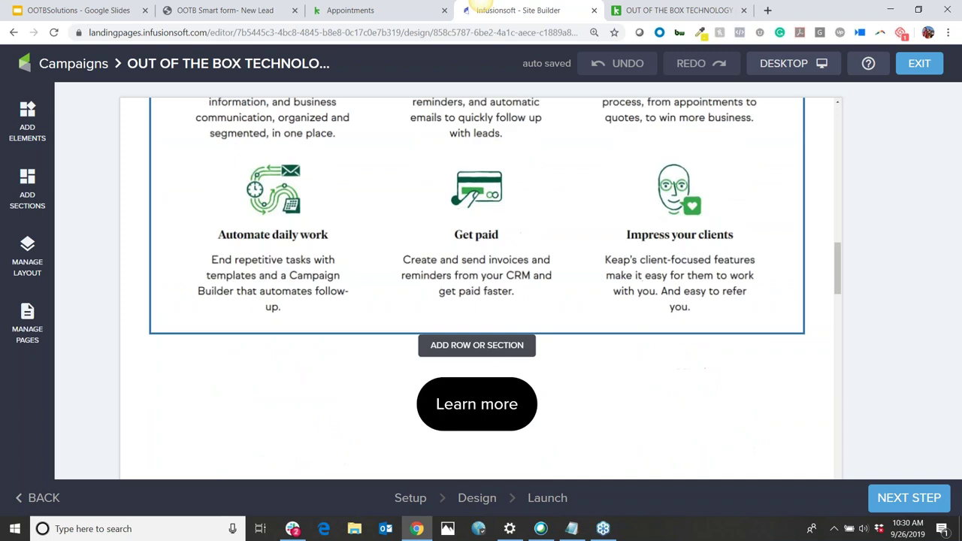
{"action": "scroll", "coordinate": [654, 210], "scroll_direction": "down", "scroll_amount": 12}
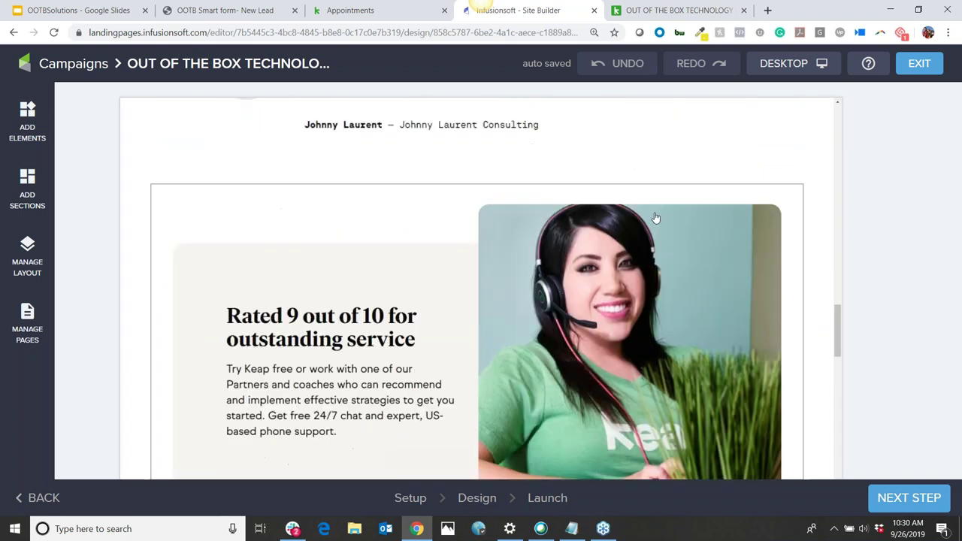
{"action": "scroll", "coordinate": [654, 221], "scroll_direction": "down", "scroll_amount": 4}
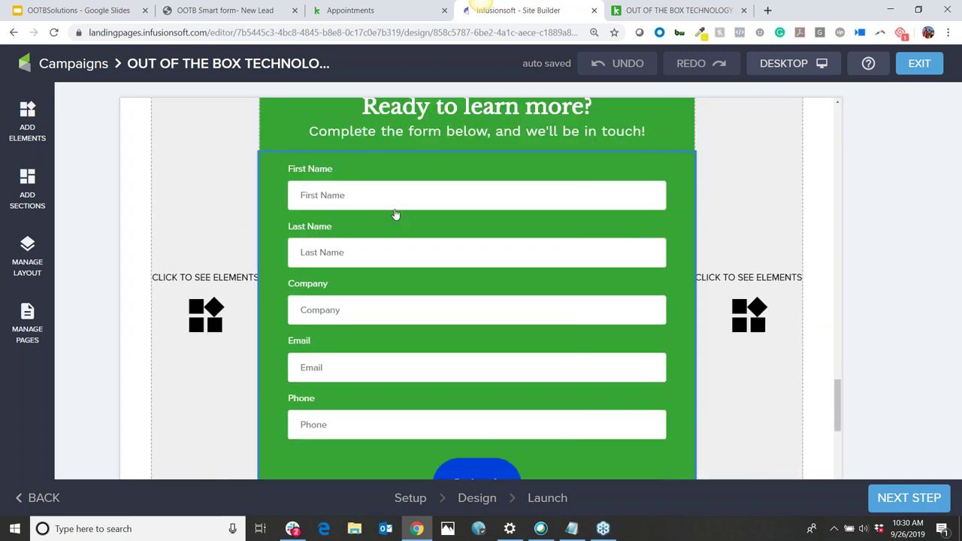
{"action": "scroll", "coordinate": [398, 218], "scroll_direction": "down", "scroll_amount": 1}
{"action": "scroll", "coordinate": [408, 335], "scroll_direction": "down", "scroll_amount": 1}
{"action": "scroll", "coordinate": [408, 330], "scroll_direction": "up", "scroll_amount": 1}
{"action": "scroll", "coordinate": [418, 330], "scroll_direction": "down", "scroll_amount": 3}
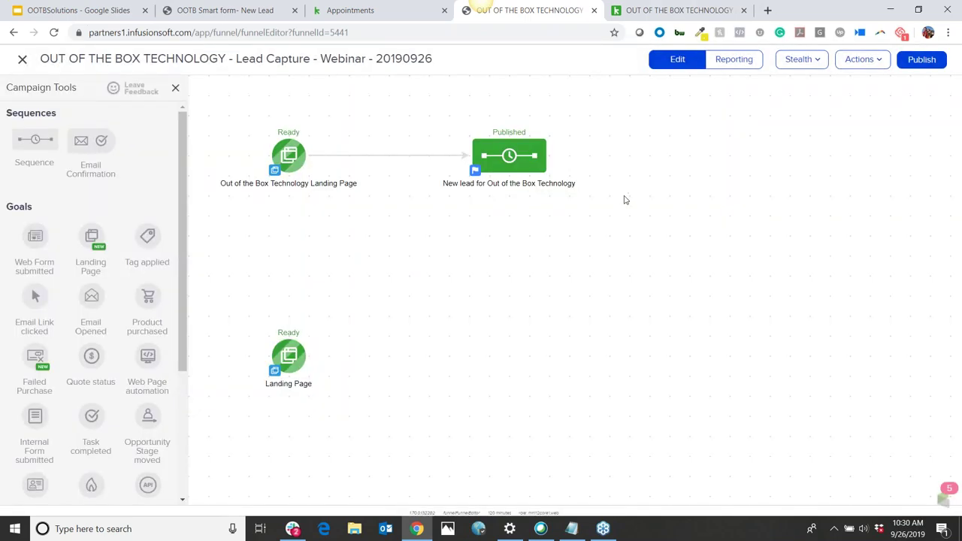
Open the New lead sequence, shift the Apply 1 Tag step right, and return to the campaign
{"action": "mouse_move", "coordinate": [538, 159]}
{"action": "left_click", "coordinate": [497, 161]}
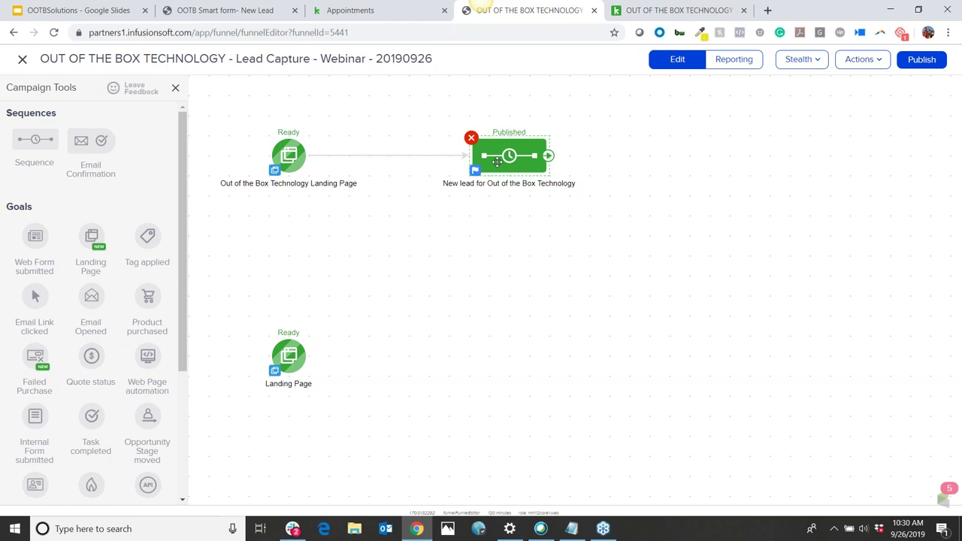
{"action": "double_click", "coordinate": [497, 161]}
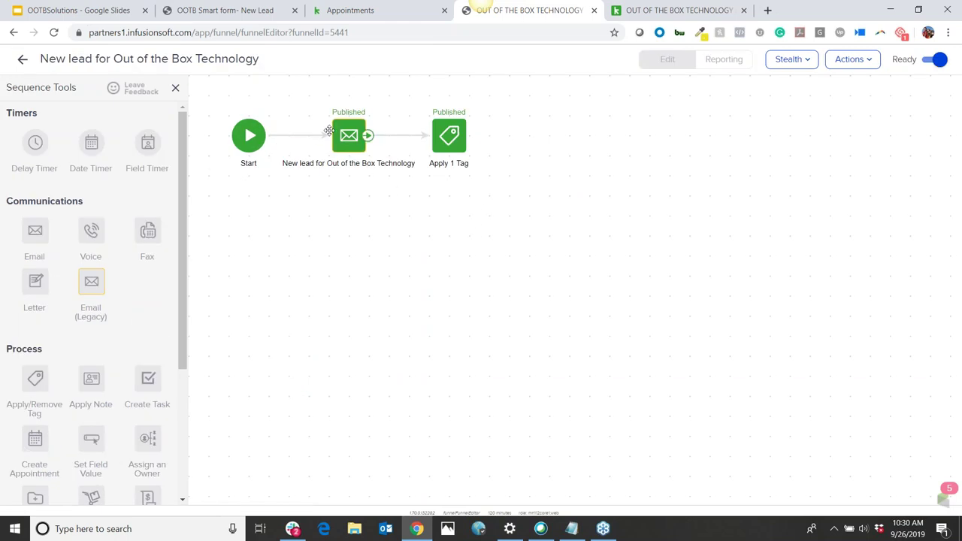
{"action": "left_click_drag", "start_coordinate": [467, 136], "coordinate": [498, 137]}
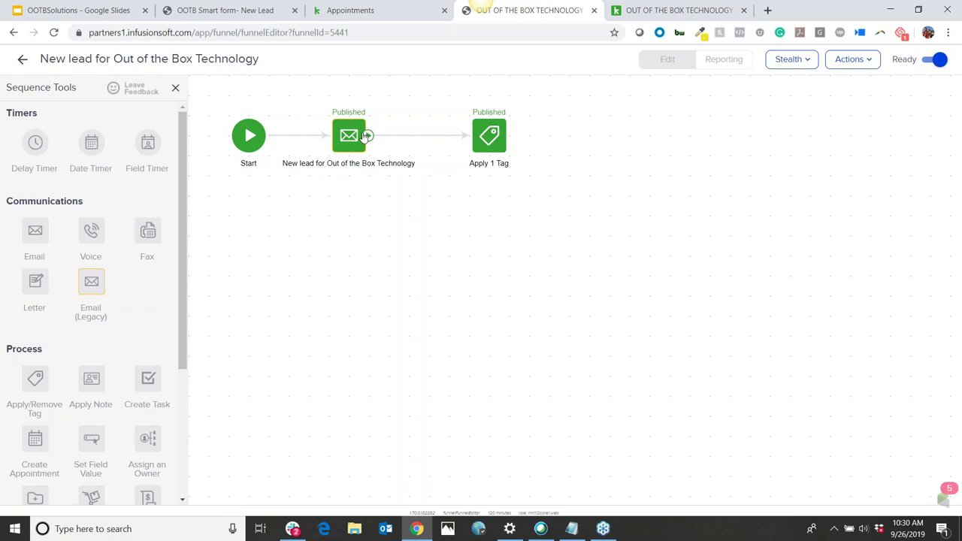
{"action": "left_click_drag", "start_coordinate": [282, 93], "coordinate": [434, 207]}
{"action": "left_click_drag", "start_coordinate": [437, 107], "coordinate": [606, 219]}
{"action": "left_click", "coordinate": [21, 60]}
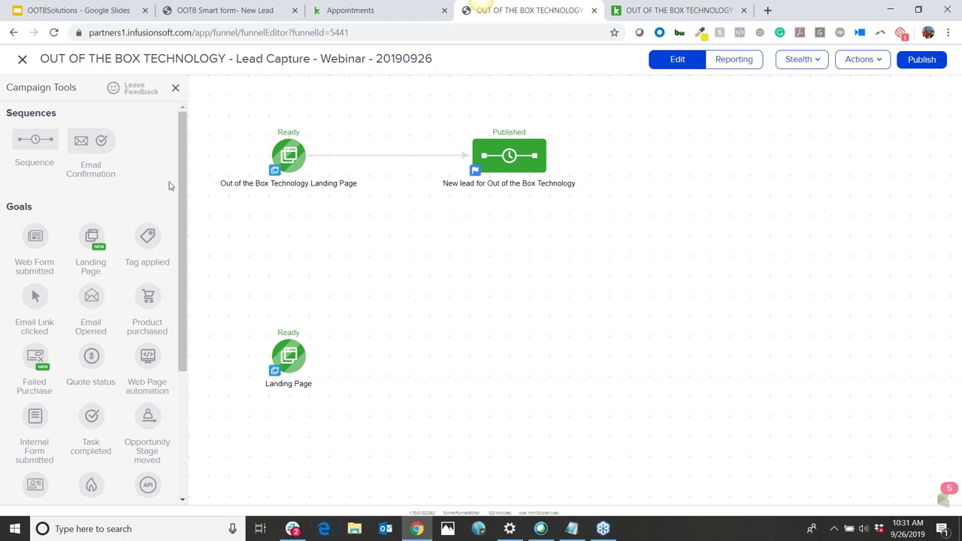
Delete the extra unconnected Landing Page goal and confirm
{"action": "mouse_move", "coordinate": [289, 357]}
{"action": "left_click", "coordinate": [270, 339]}
{"action": "left_click", "coordinate": [543, 104]}
{"action": "left_click_drag", "start_coordinate": [351, 386], "coordinate": [386, 368]}
{"action": "scroll", "coordinate": [90, 263], "scroll_direction": "down", "scroll_amount": 1}
{"action": "scroll", "coordinate": [90, 262], "scroll_direction": "down", "scroll_amount": 1}
{"action": "scroll", "coordinate": [102, 308], "scroll_direction": "up", "scroll_amount": 2}
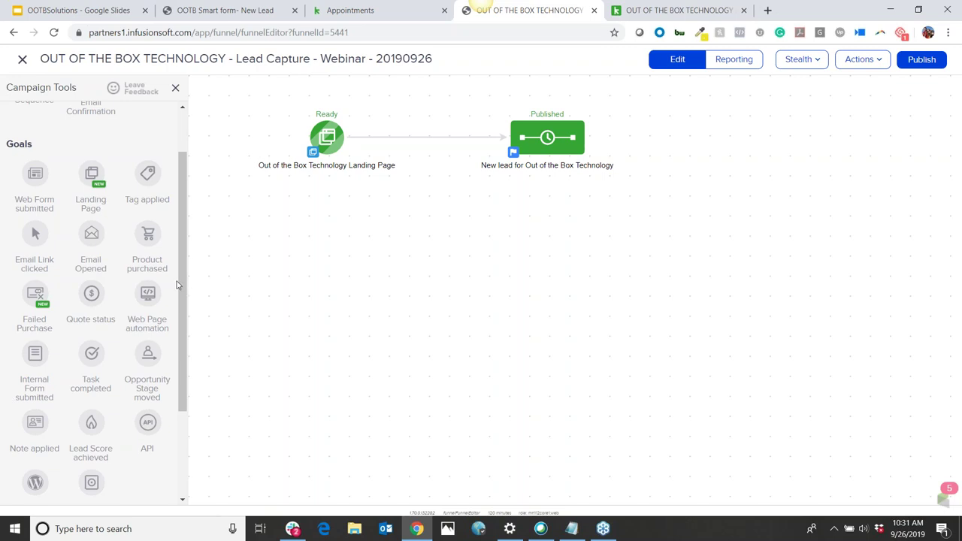
Add trial Product purchased, Email Link clicked, Failed Purchase and Web Page goals
{"action": "left_click_drag", "start_coordinate": [148, 237], "coordinate": [289, 235]}
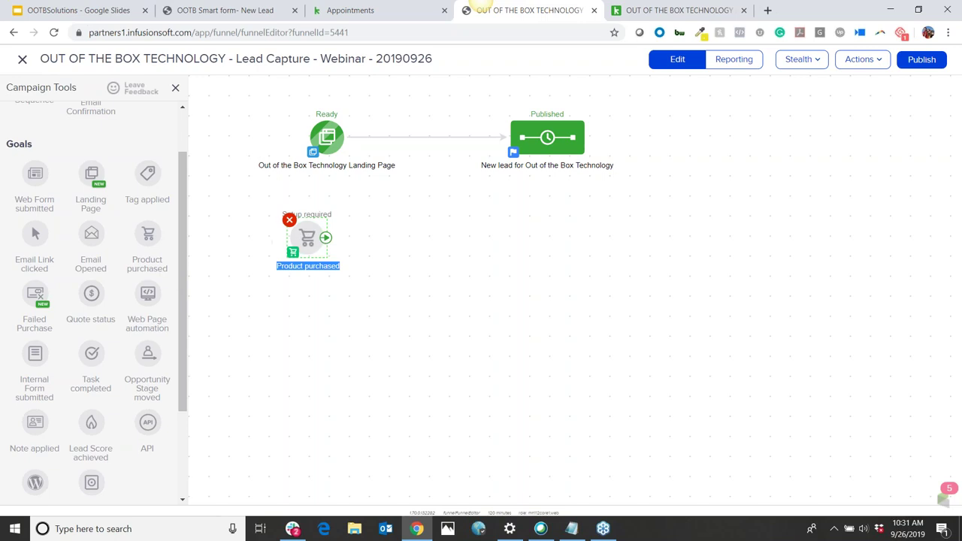
{"action": "left_click", "coordinate": [332, 311]}
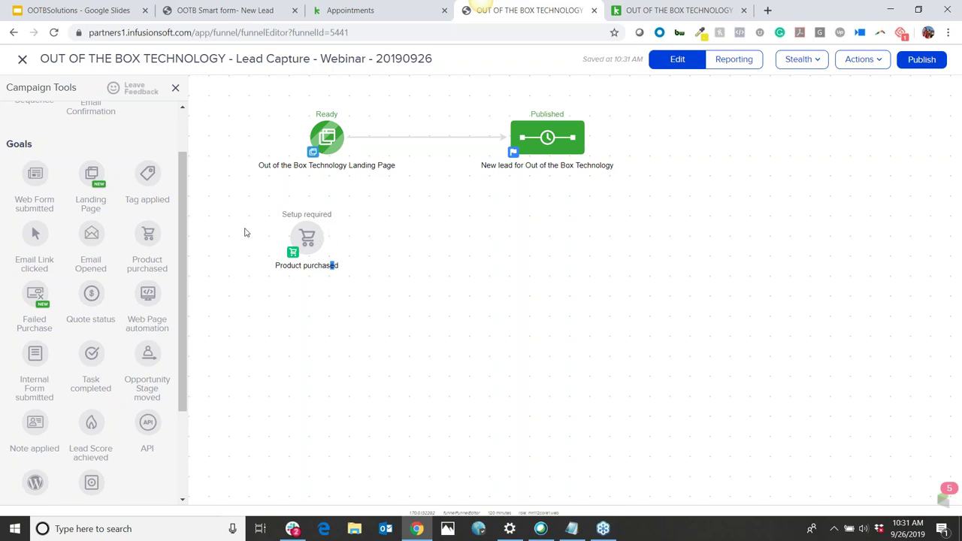
{"action": "left_click_drag", "start_coordinate": [42, 239], "coordinate": [310, 315]}
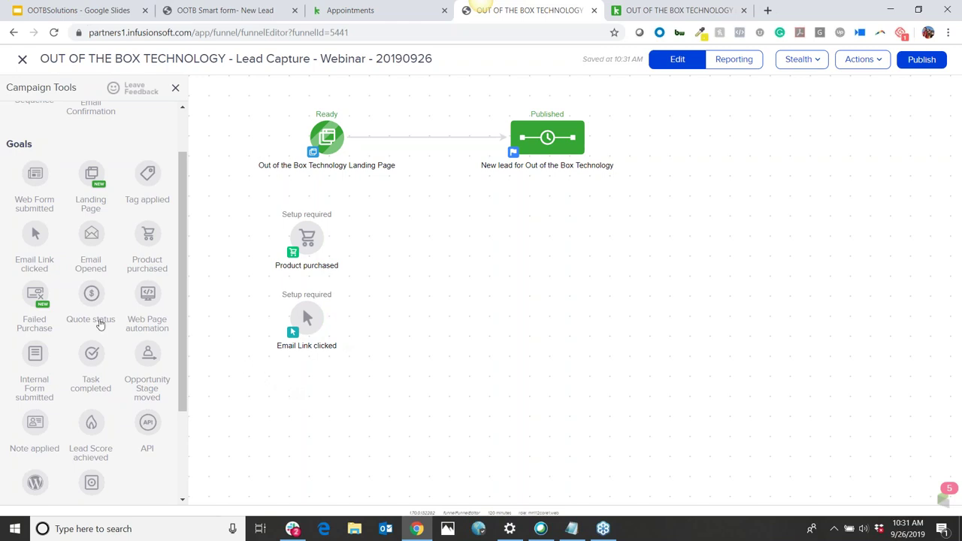
{"action": "left_click_drag", "start_coordinate": [32, 299], "coordinate": [282, 396]}
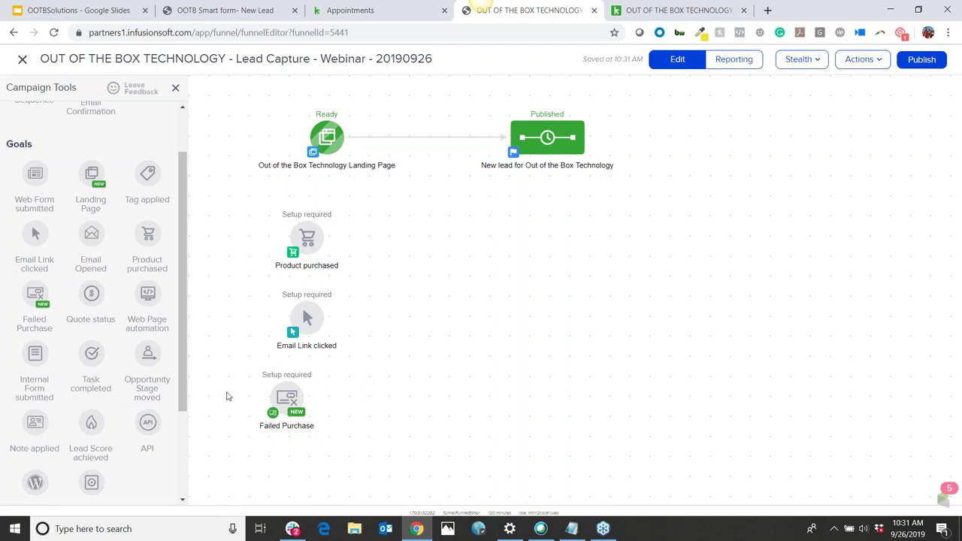
{"action": "left_click_drag", "start_coordinate": [149, 294], "coordinate": [446, 210]}
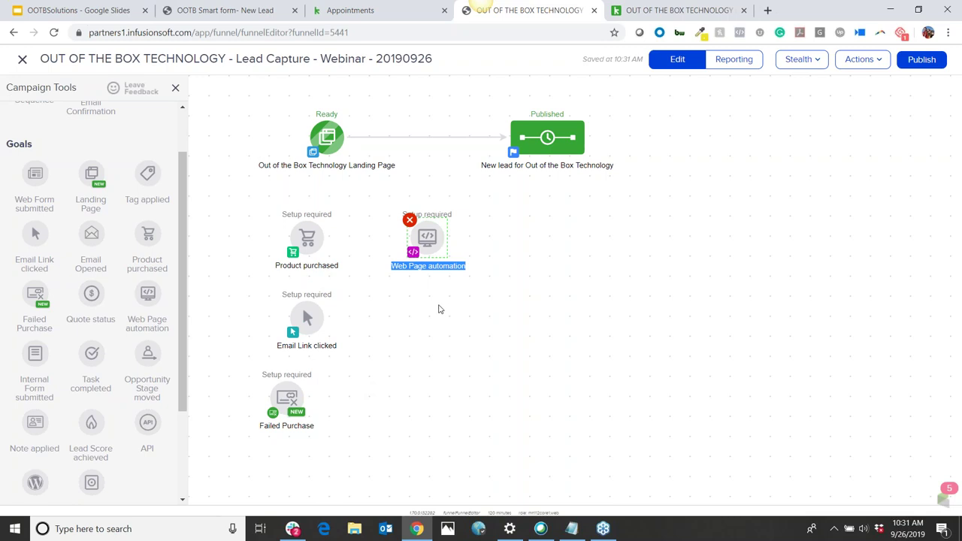
{"action": "left_click", "coordinate": [481, 237]}
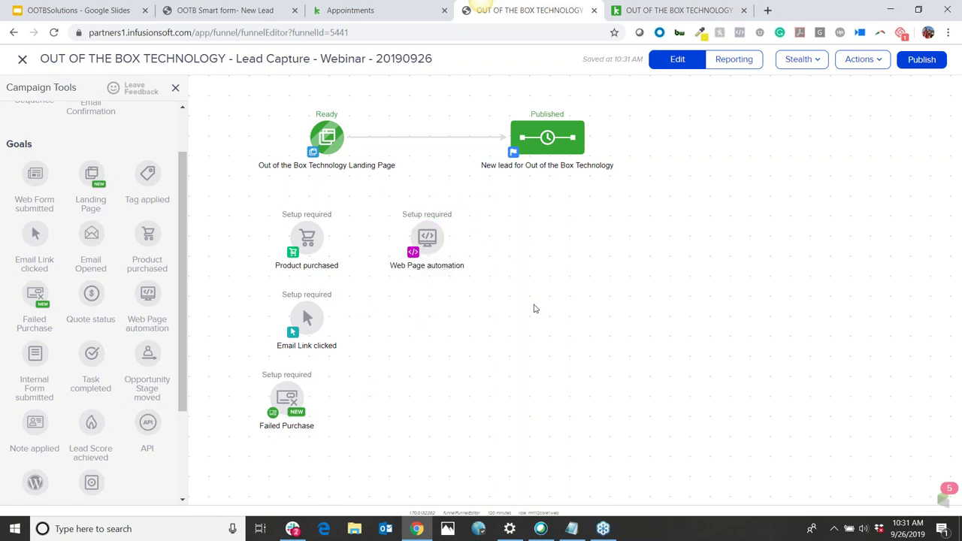
Delete the Web Page, Product purchased, Email Link clicked and Failed Purchase trial goals
{"action": "scroll", "coordinate": [413, 364], "scroll_direction": "down", "scroll_amount": 1}
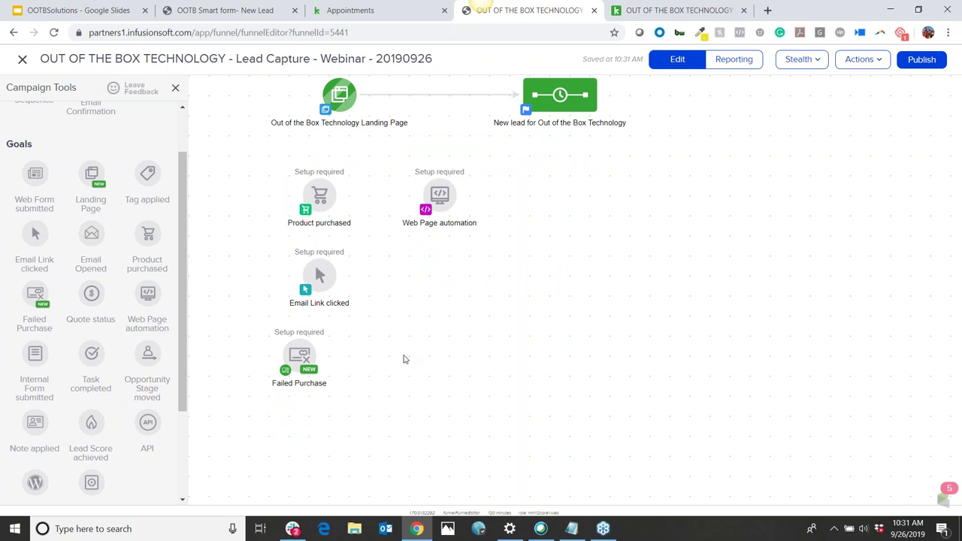
{"action": "mouse_move", "coordinate": [424, 224]}
{"action": "left_click", "coordinate": [443, 186]}
{"action": "left_click", "coordinate": [423, 177]}
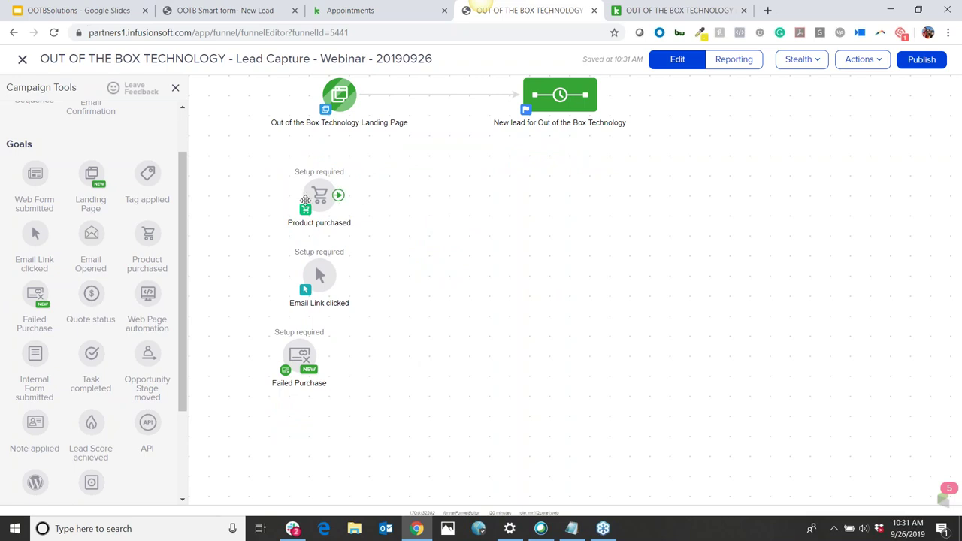
{"action": "left_click", "coordinate": [302, 179]}
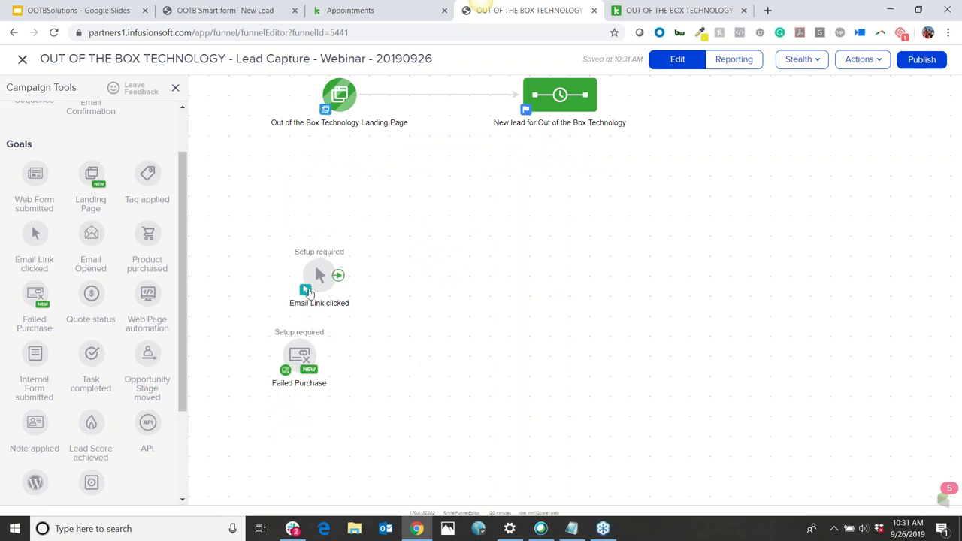
{"action": "double_click", "coordinate": [319, 275]}
{"action": "left_click", "coordinate": [500, 353]}
{"action": "left_click", "coordinate": [301, 256]}
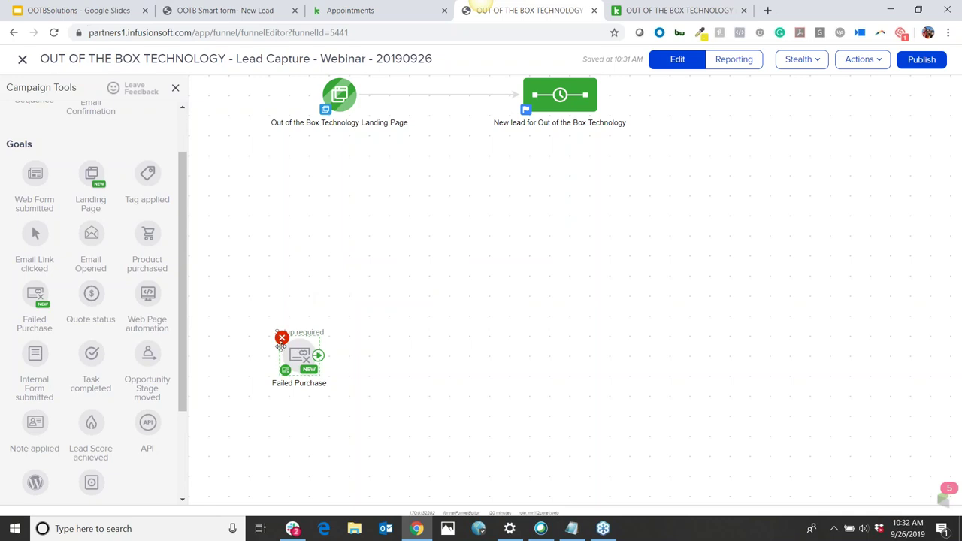
{"action": "left_click", "coordinate": [281, 336]}
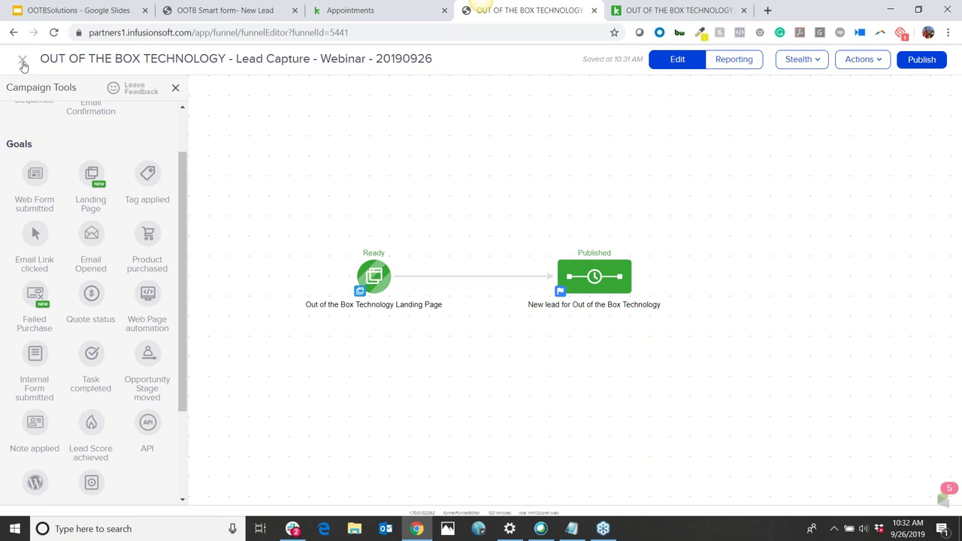
Close the campaign builder and return to the campaigns list
{"action": "left_click", "coordinate": [23, 60]}
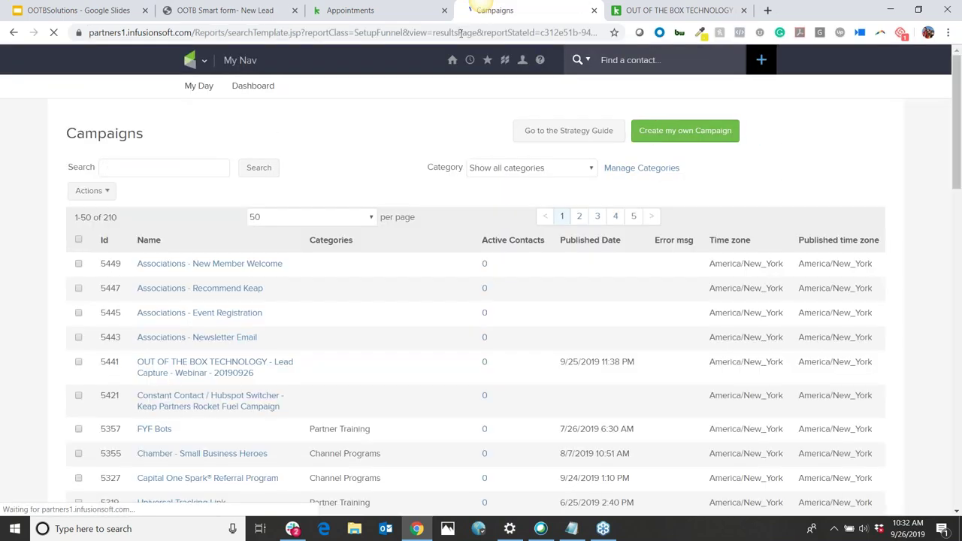
{"action": "left_click", "coordinate": [356, 13]}
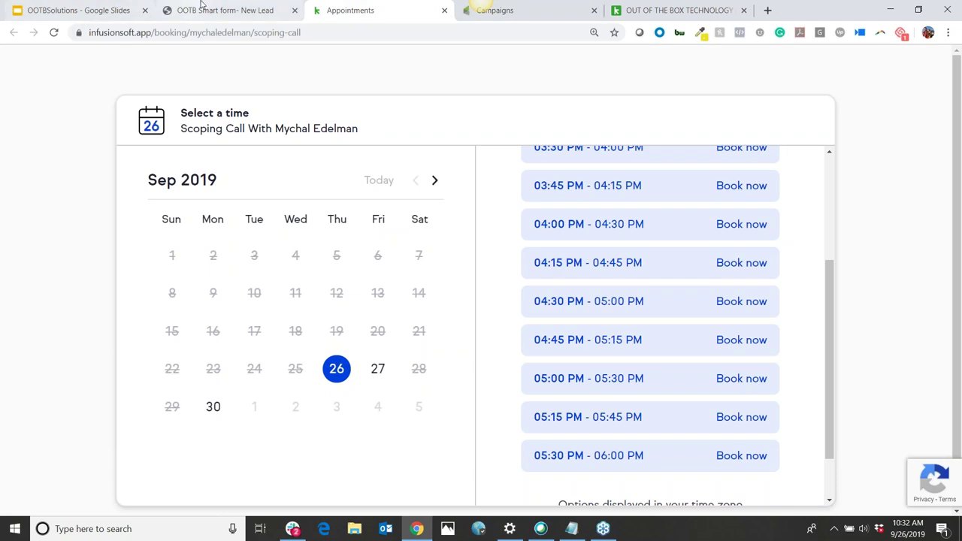
{"action": "left_click", "coordinate": [201, 6]}
{"action": "left_click", "coordinate": [25, 60]}
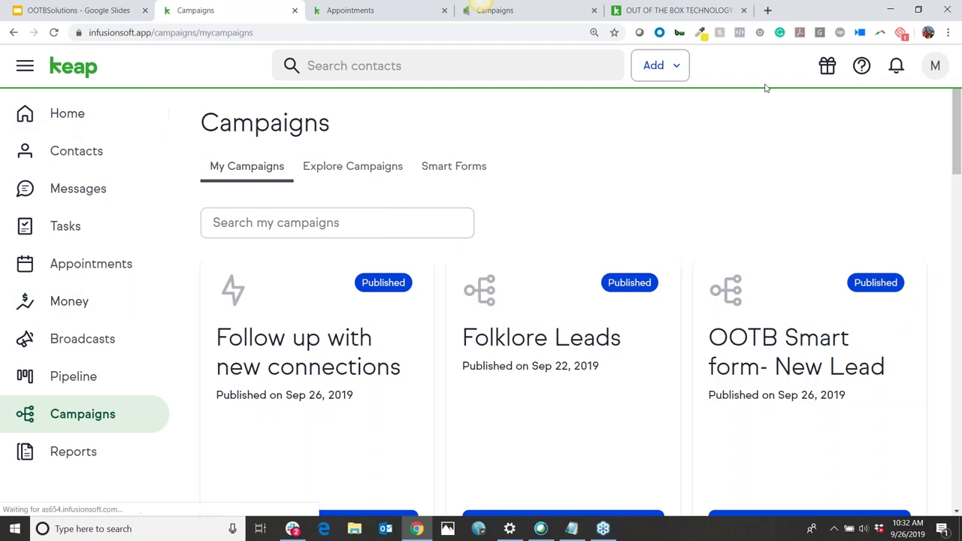
From the account menu, open Settings and go to Integrations
{"action": "left_click", "coordinate": [936, 67]}
{"action": "left_click", "coordinate": [862, 181]}
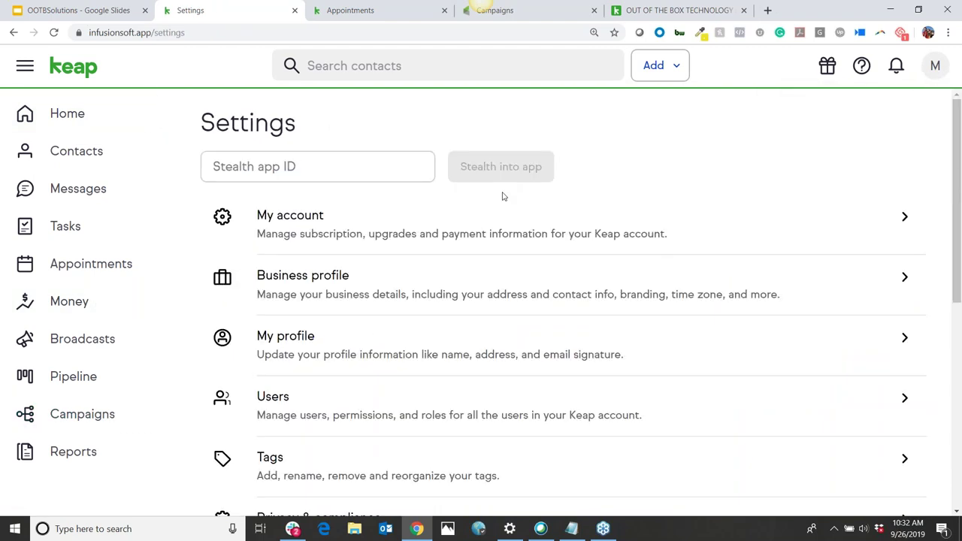
{"action": "scroll", "coordinate": [500, 197], "scroll_direction": "down", "scroll_amount": 3}
{"action": "scroll", "coordinate": [496, 202], "scroll_direction": "down", "scroll_amount": 2}
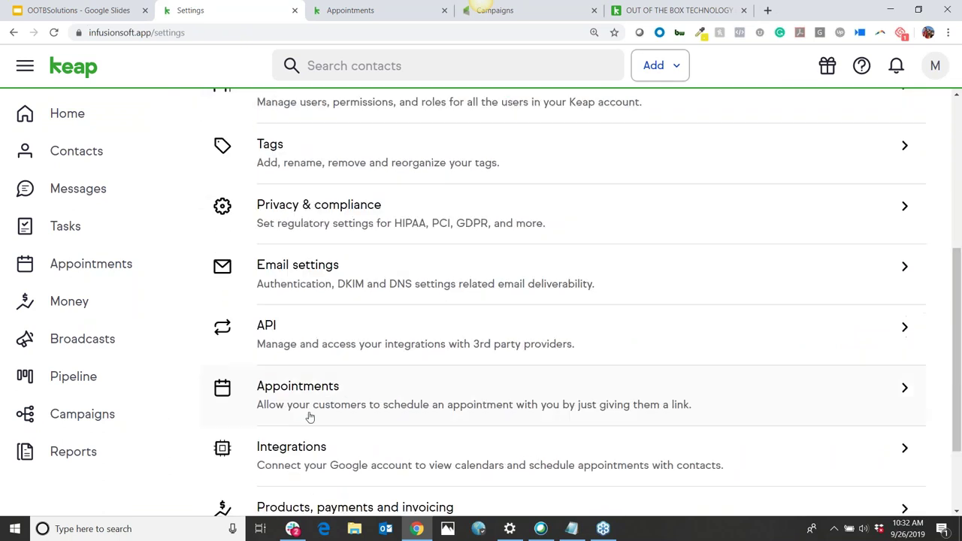
{"action": "left_click", "coordinate": [347, 466]}
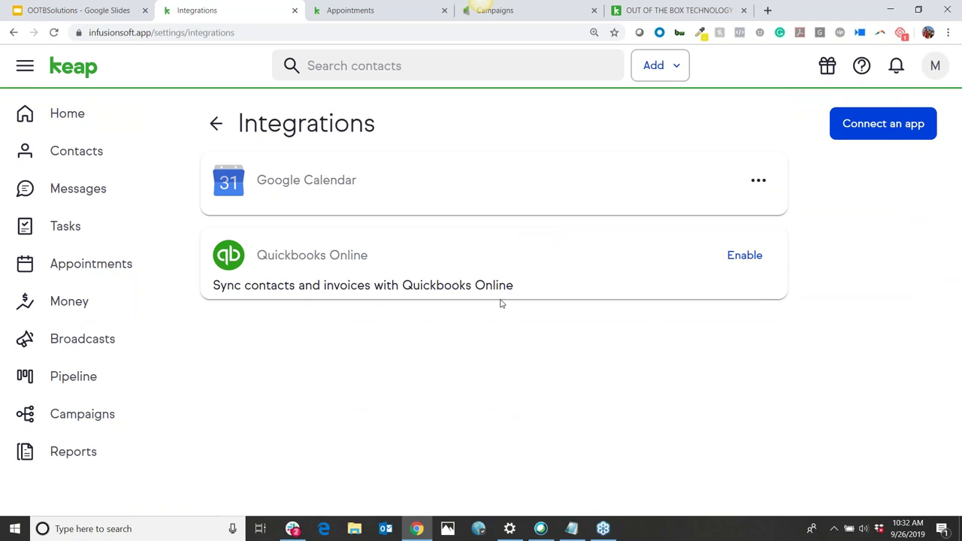
{"action": "left_click_drag", "start_coordinate": [557, 291], "coordinate": [138, 256]}
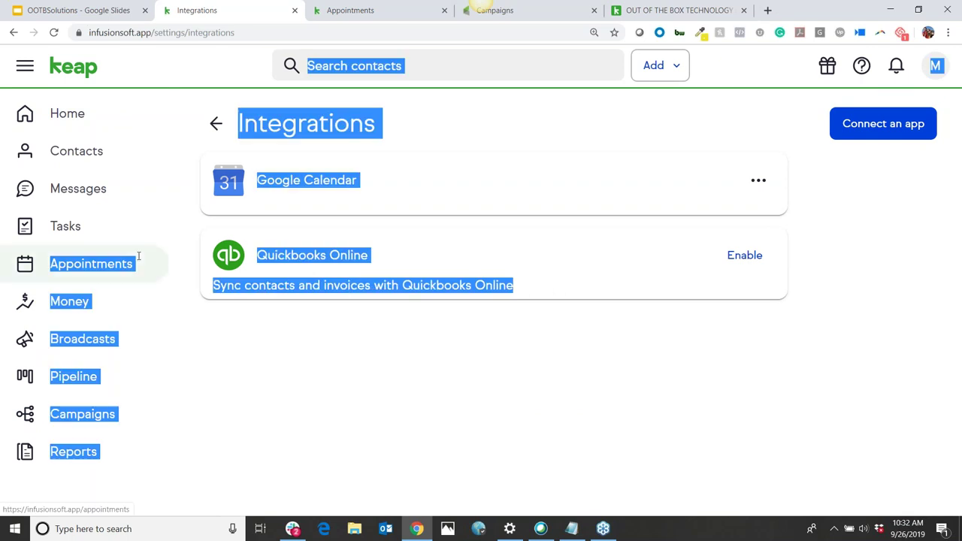
{"action": "left_click", "coordinate": [364, 338]}
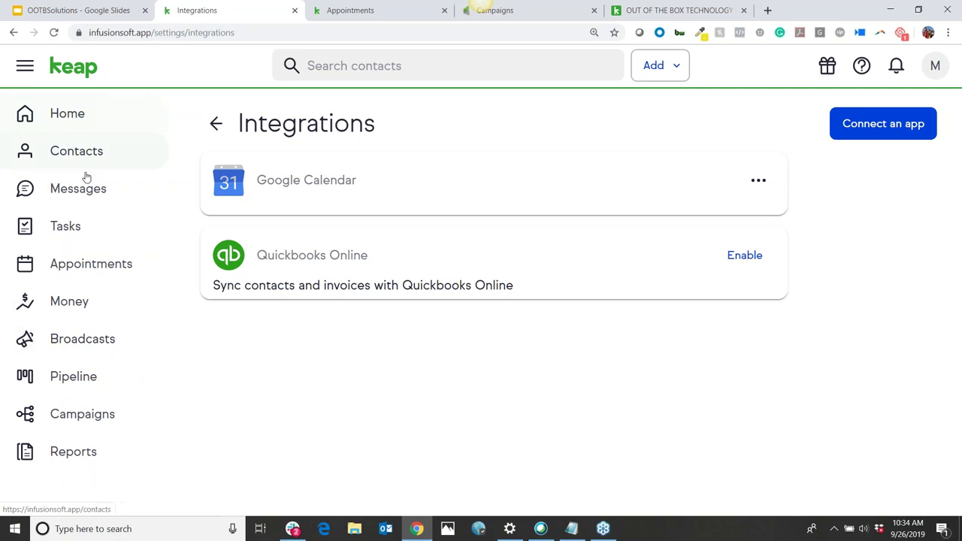
View the Default pipeline board, nudge a deal toward Needs to Be Scheduled, then return to Campaigns
{"action": "left_click", "coordinate": [87, 391]}
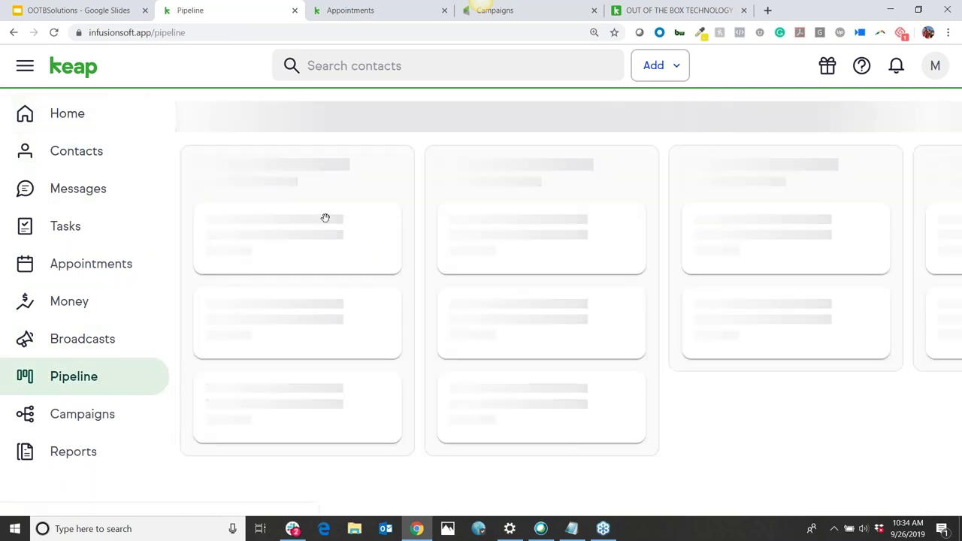
{"action": "left_click_drag", "start_coordinate": [326, 251], "coordinate": [297, 233]}
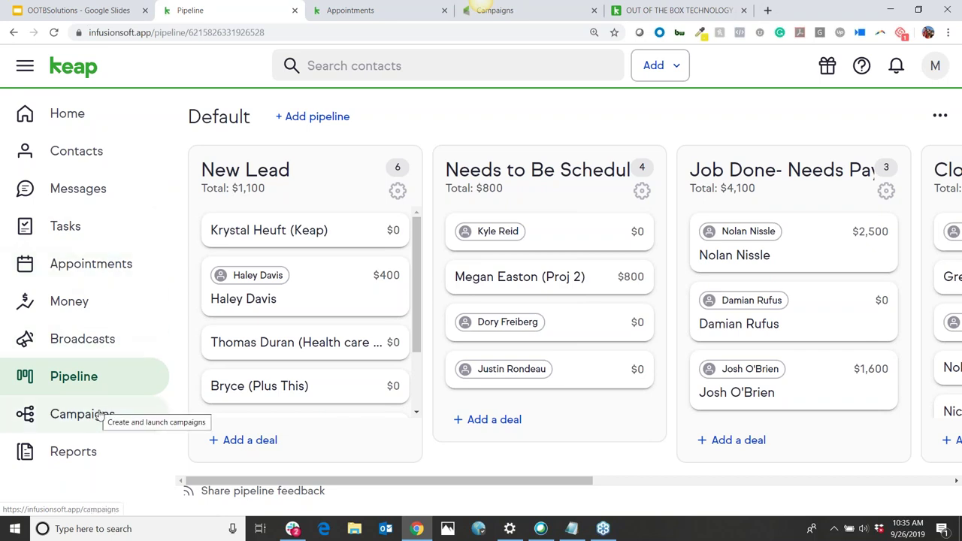
{"action": "left_click", "coordinate": [100, 415]}
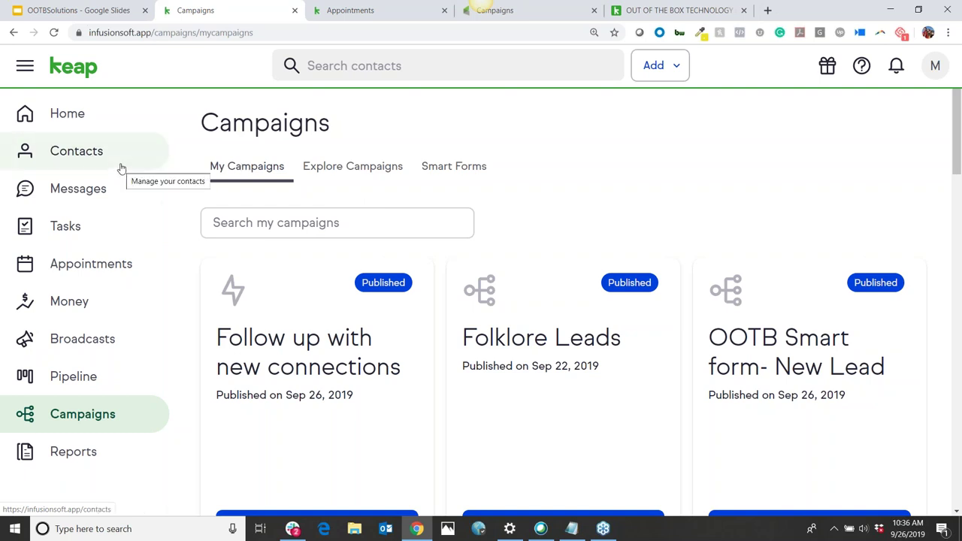
Open the Explore Campaigns gallery of ready-made campaign templates
{"action": "left_click", "coordinate": [378, 167]}
Build a blank campaign from scratch and save it as the contact's 'Business Card Followup'
{"action": "left_click", "coordinate": [891, 225]}
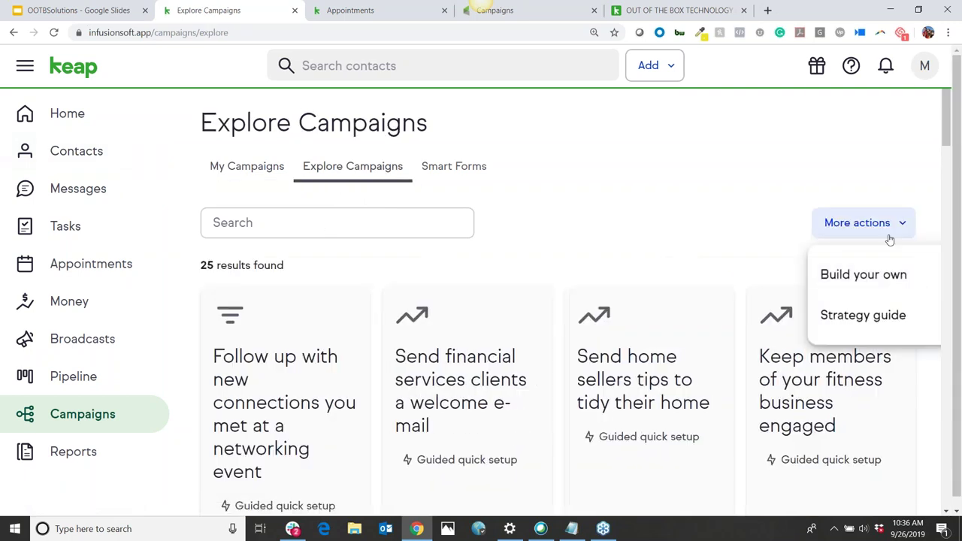
{"action": "left_click", "coordinate": [891, 275]}
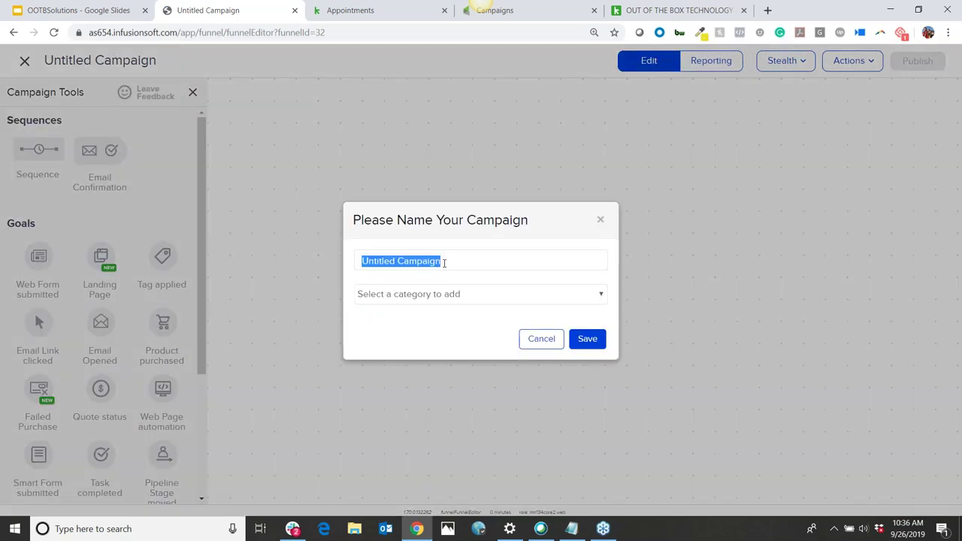
{"action": "type", "text": "Jennifer BUsin"}
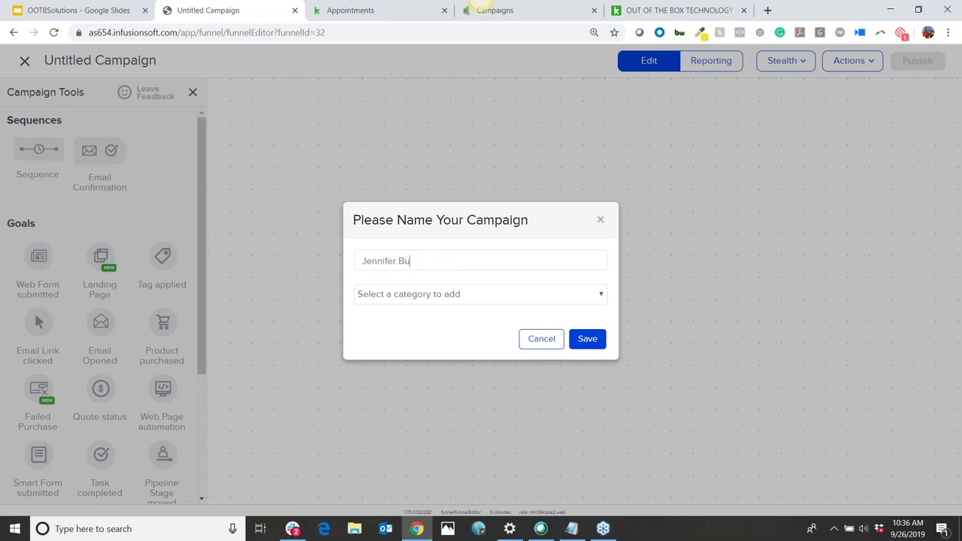
{"action": "type", "text": "ess Caerd Followup"}
{"action": "left_click", "coordinate": [592, 341]}
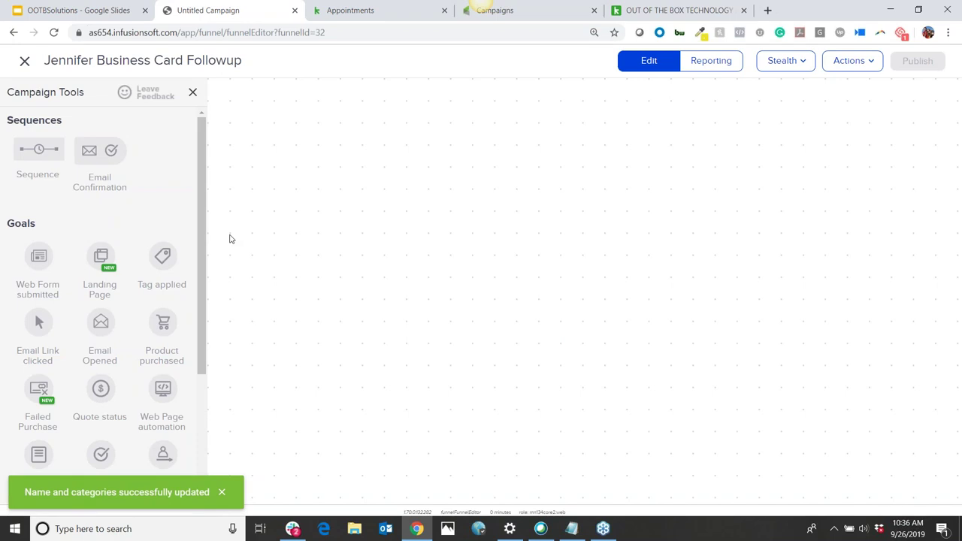
Add a Tag applied goal named for the contact's Business Card Tag, linked to a new sequence
{"action": "left_click_drag", "start_coordinate": [161, 256], "coordinate": [338, 178]}
{"action": "type", "text": "Jennifer Business Card Tag"}
{"action": "left_click", "coordinate": [393, 320]}
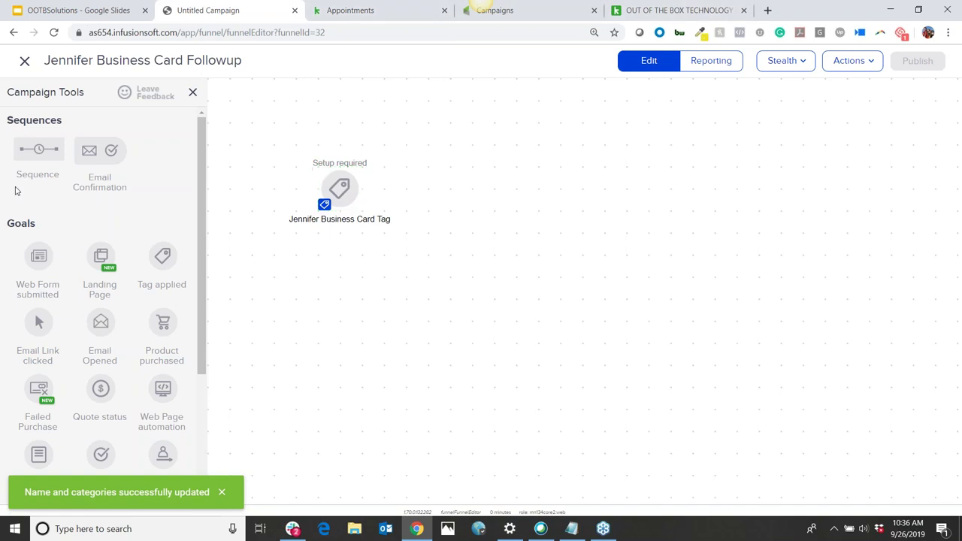
{"action": "left_click_drag", "start_coordinate": [47, 183], "coordinate": [527, 178]}
{"action": "left_click_drag", "start_coordinate": [354, 189], "coordinate": [531, 192]}
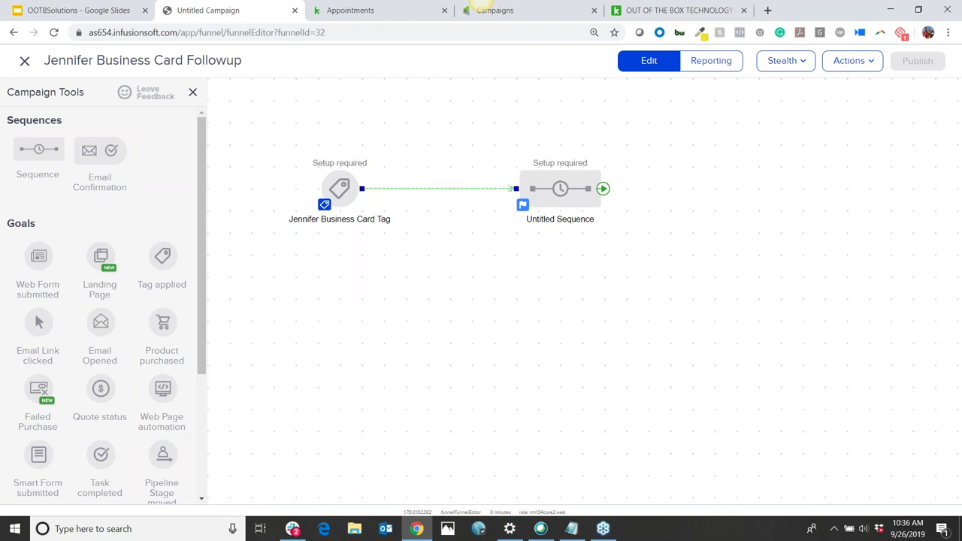
Rename the sequence to the contact's 'Follow-up' and open it for editing
{"action": "left_click_drag", "start_coordinate": [234, 125], "coordinate": [444, 348]}
{"action": "left_click", "coordinate": [444, 349]}
{"action": "left_click", "coordinate": [601, 188]}
{"action": "double_click", "coordinate": [561, 220]}
{"action": "type", "text": "Jen"}
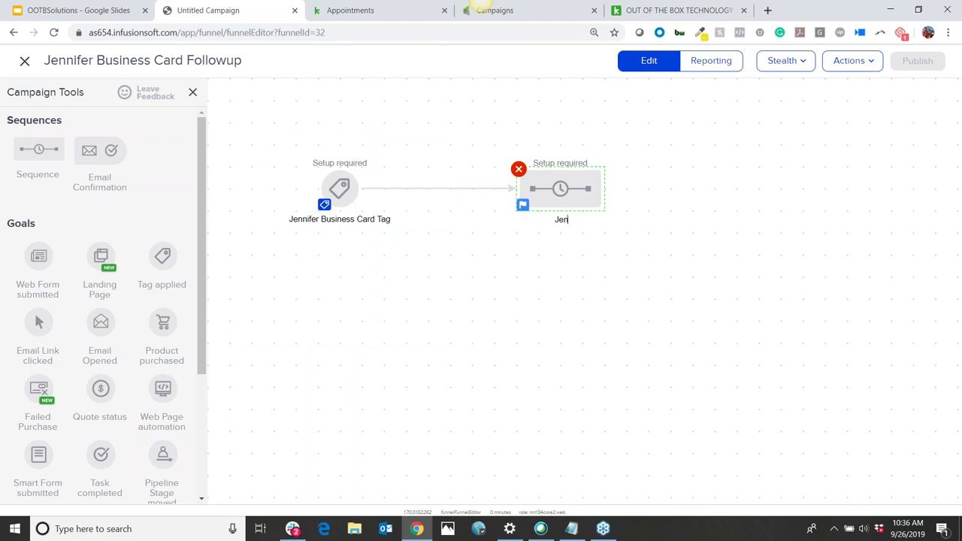
{"action": "type", "text": "nifer Follow-up"}
{"action": "double_click", "coordinate": [561, 188]}
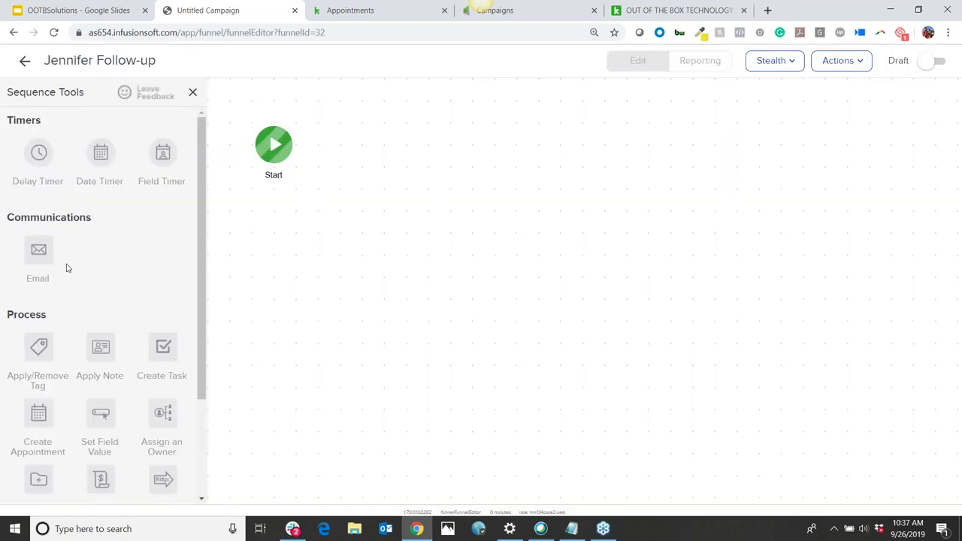
Place an email step after Start, name it for the contact's Email, and open its editor
{"action": "left_click_drag", "start_coordinate": [23, 241], "coordinate": [405, 143]}
{"action": "left_click", "coordinate": [405, 139]}
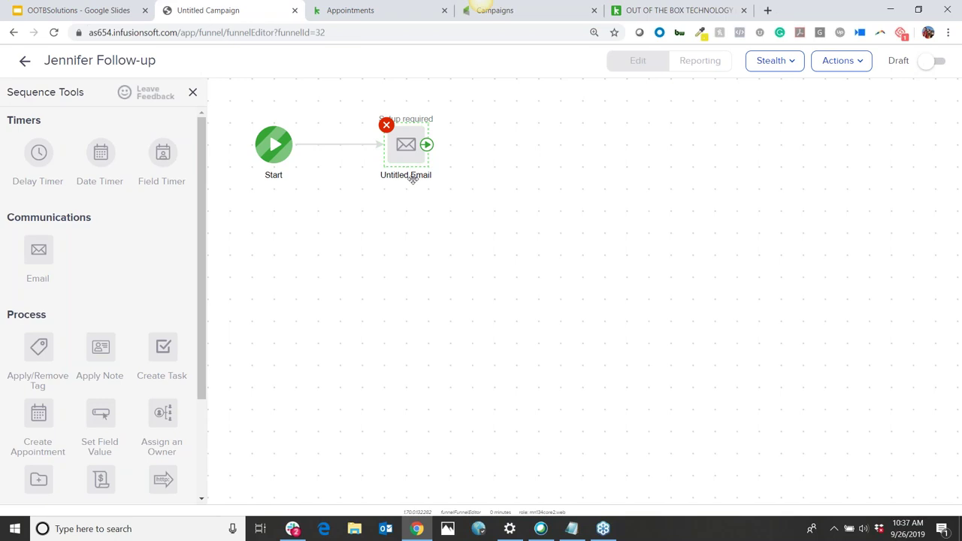
{"action": "double_click", "coordinate": [413, 176]}
{"action": "type", "text": "Jennifer Email"}
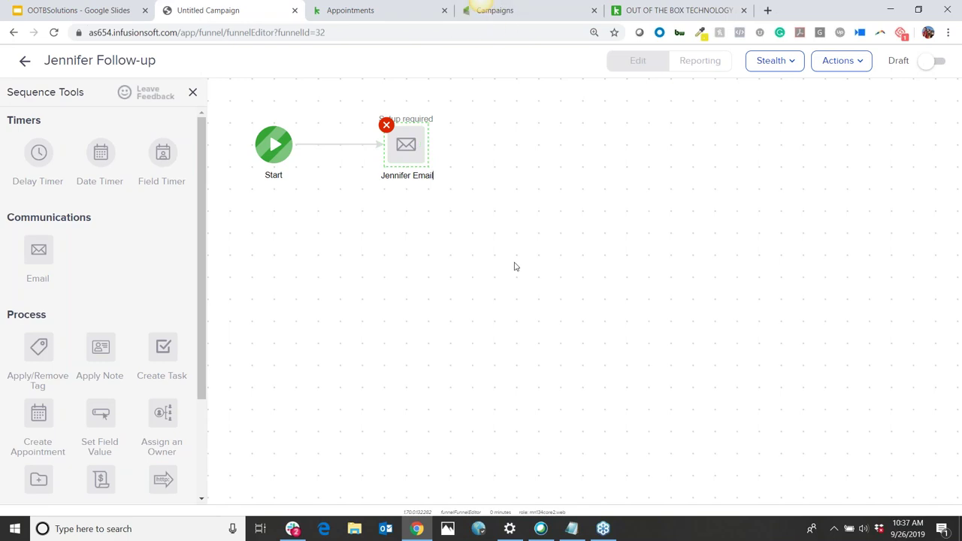
{"action": "key", "text": "Return"}
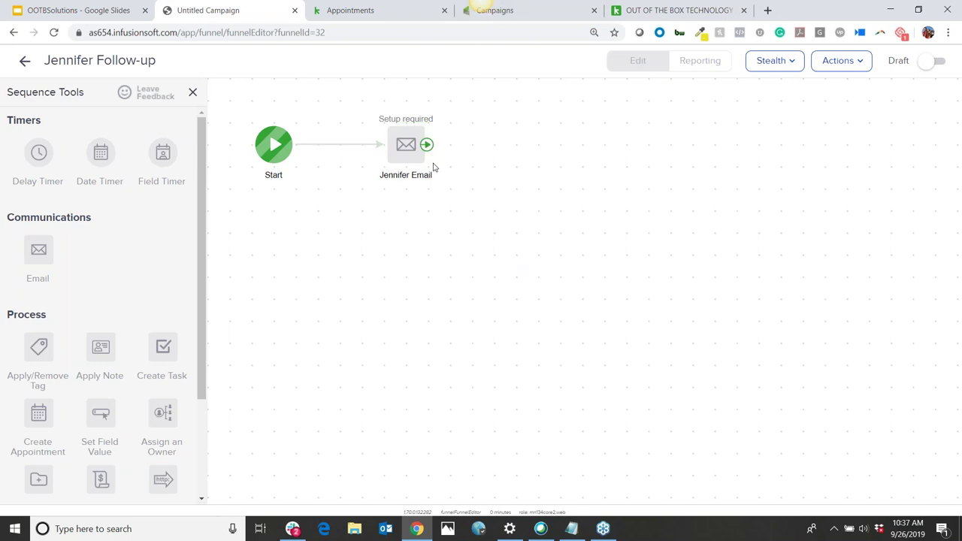
{"action": "double_click", "coordinate": [403, 148]}
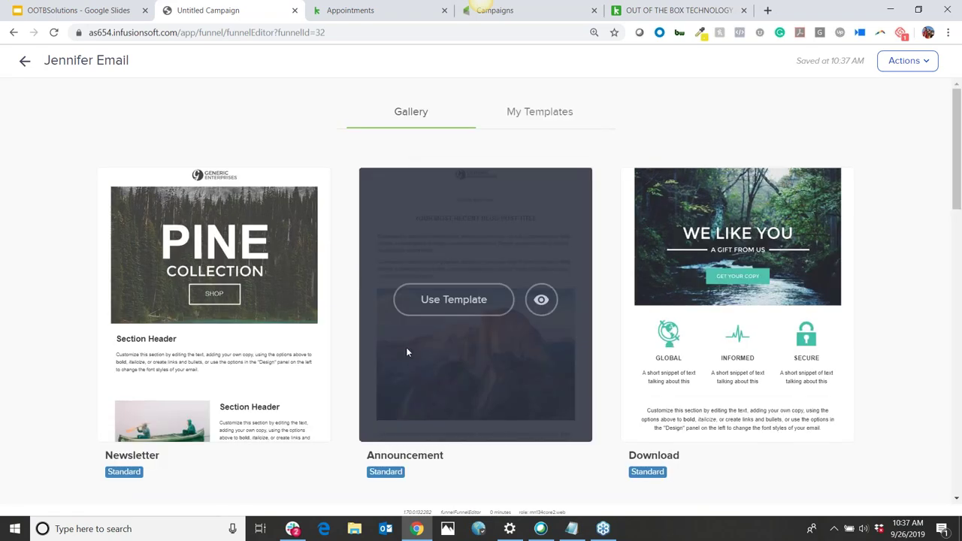
{"action": "scroll", "coordinate": [403, 349], "scroll_direction": "down", "scroll_amount": 3}
{"action": "scroll", "coordinate": [748, 406], "scroll_direction": "up", "scroll_amount": 3}
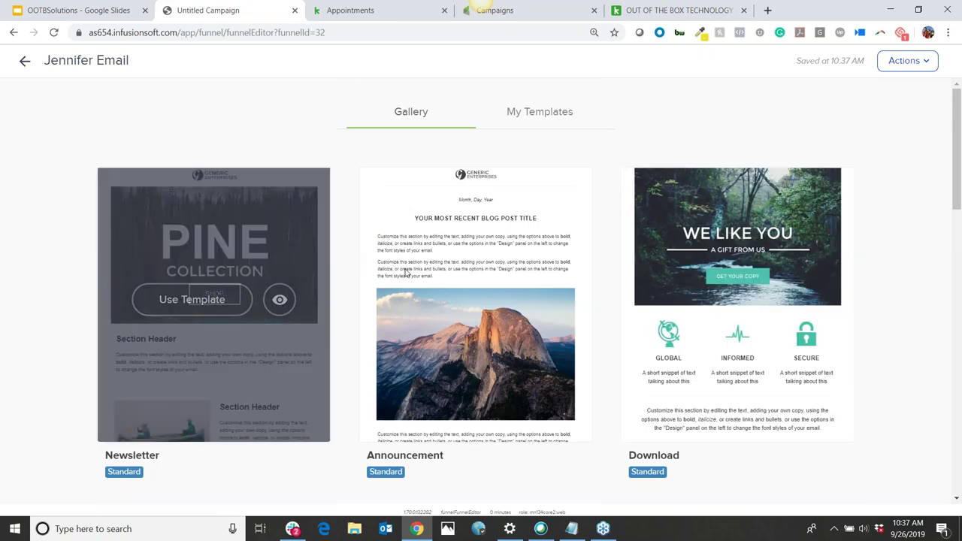
{"action": "scroll", "coordinate": [707, 256], "scroll_direction": "down", "scroll_amount": 1}
{"action": "scroll", "coordinate": [707, 251], "scroll_direction": "down", "scroll_amount": 1}
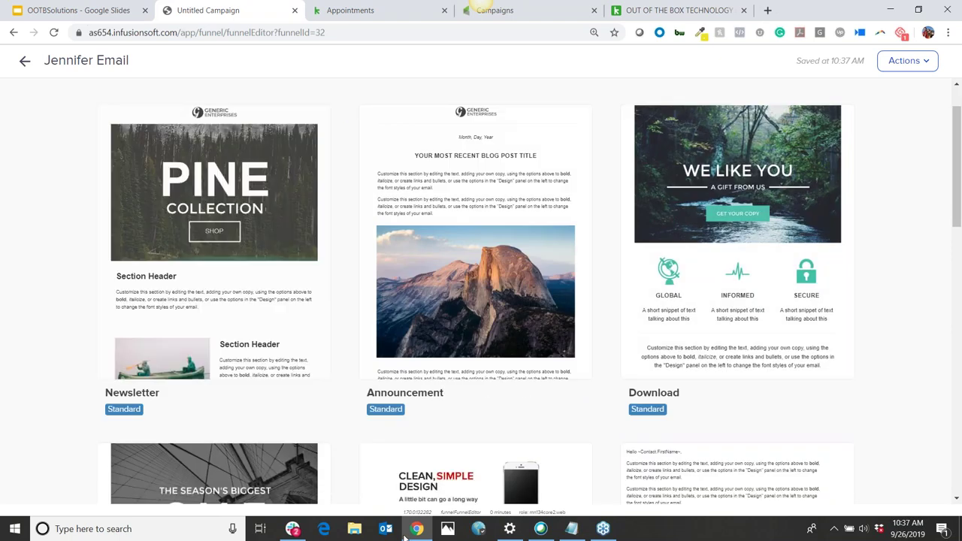
{"action": "scroll", "coordinate": [756, 211], "scroll_direction": "down", "scroll_amount": 2}
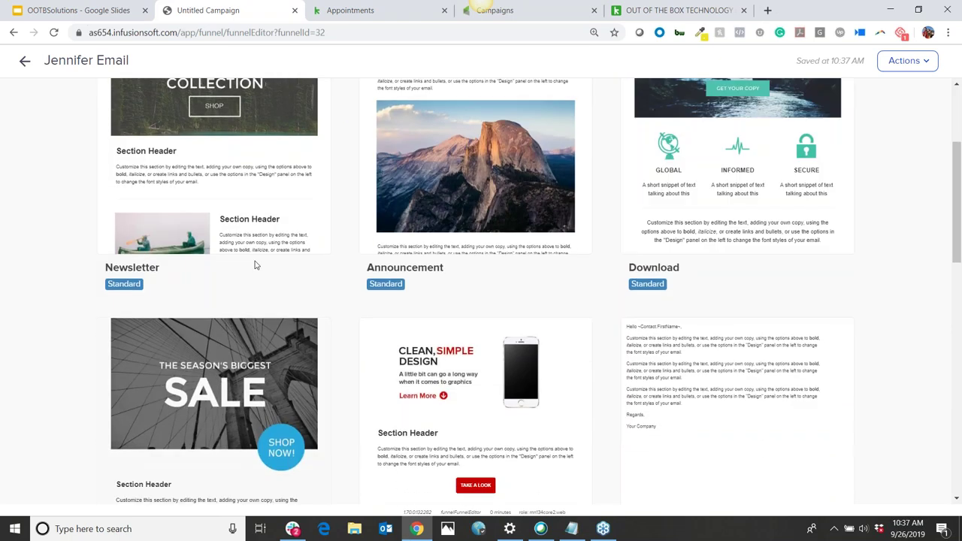
{"action": "scroll", "coordinate": [263, 308], "scroll_direction": "up", "scroll_amount": 1}
{"action": "scroll", "coordinate": [277, 347], "scroll_direction": "down", "scroll_amount": 2}
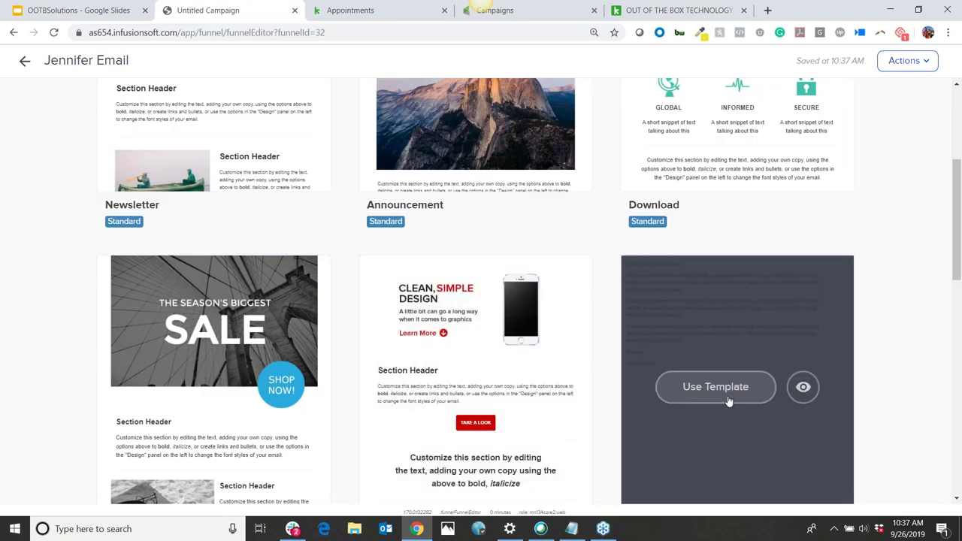
{"action": "left_click", "coordinate": [715, 386]}
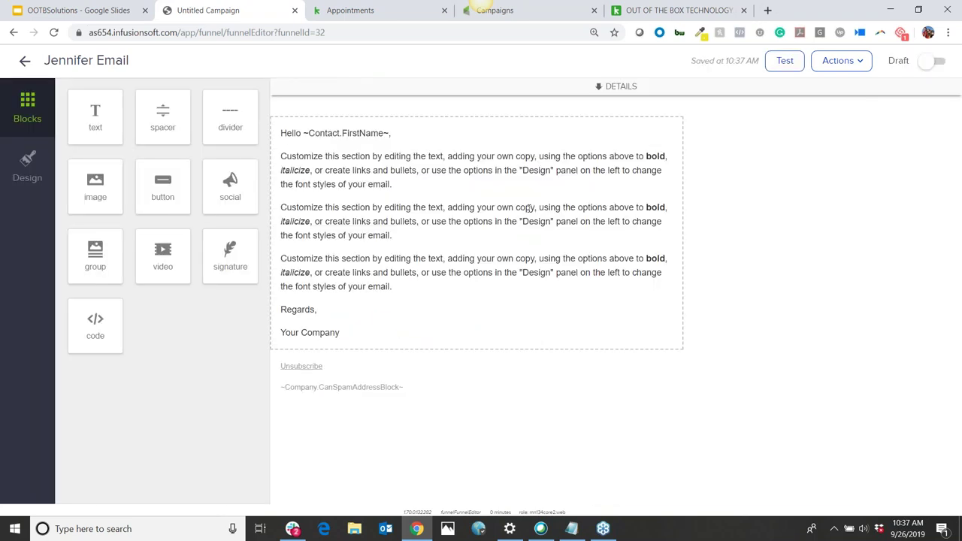
Set the email's From to a custom sender using the contact's name and e-mail address
{"action": "left_click", "coordinate": [616, 214]}
{"action": "left_click", "coordinate": [460, 99]}
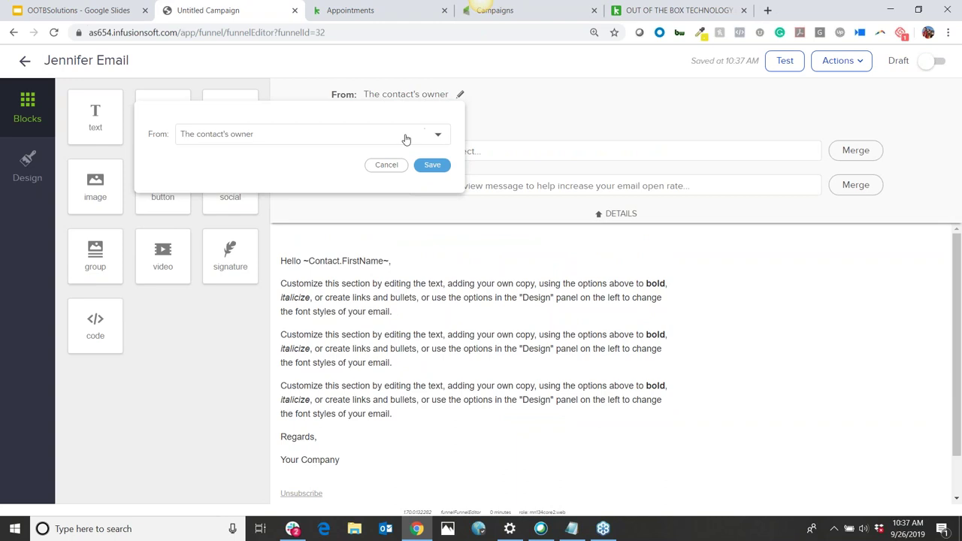
{"action": "left_click", "coordinate": [406, 139]}
{"action": "left_click", "coordinate": [205, 245]}
{"action": "left_click", "coordinate": [261, 159]}
{"action": "type", "text": "Jennifer"}
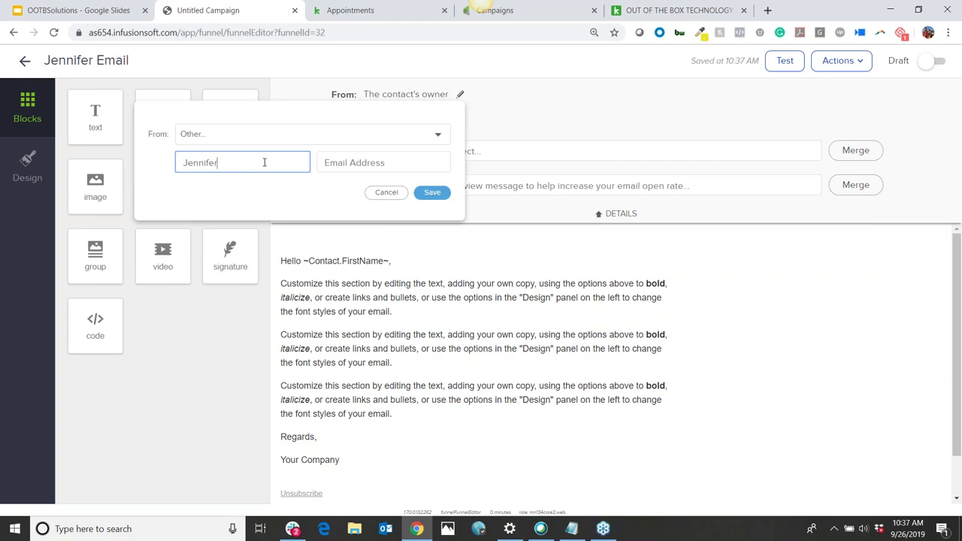
{"action": "key", "text": "Tab"}
{"action": "type", "text": "jennifer@"}
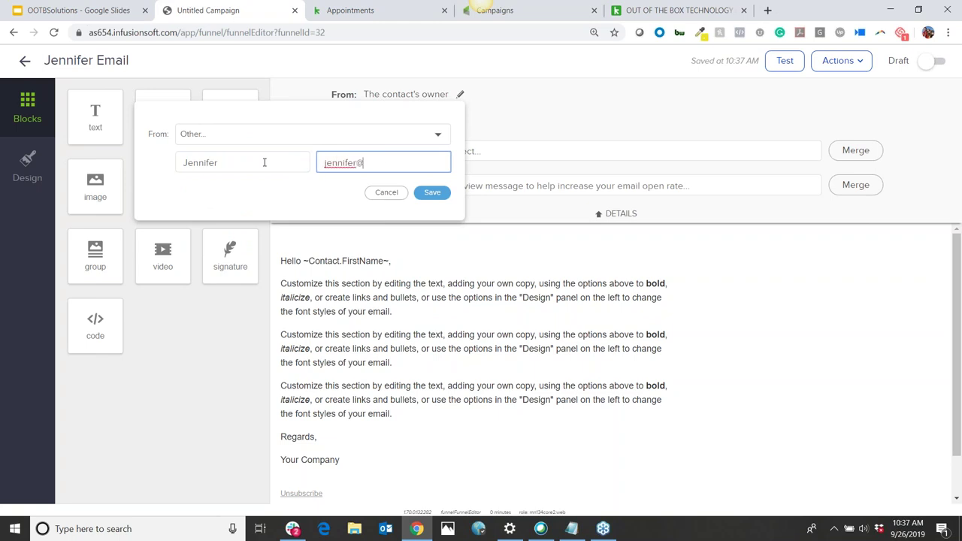
{"action": "type", "text": "test.com"}
{"action": "left_click", "coordinate": [442, 194]}
Give the email the subject 'Nice to meet you at X event'
{"action": "left_click", "coordinate": [453, 152]}
{"action": "type", "text": "Nice to me"}
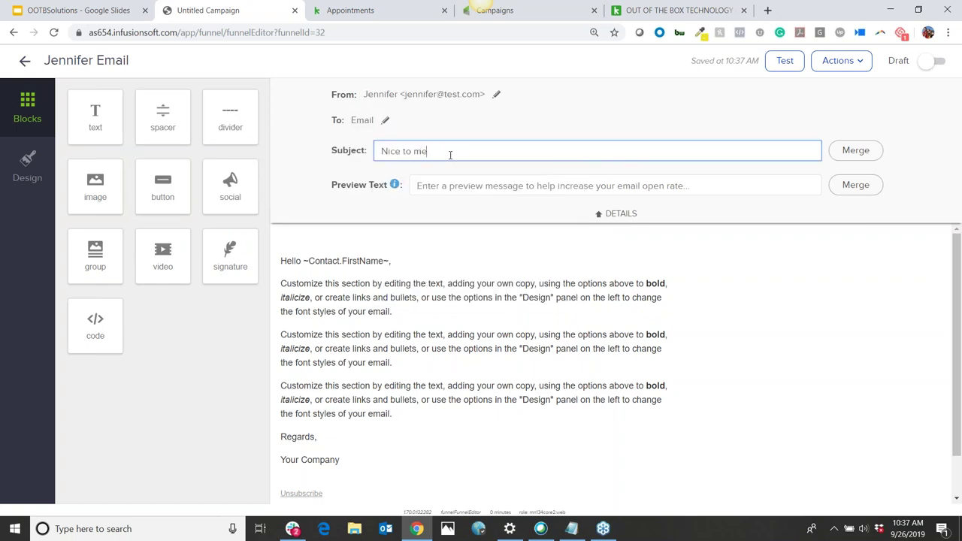
{"action": "type", "text": "et you at X event"}
{"action": "left_click", "coordinate": [480, 184]}
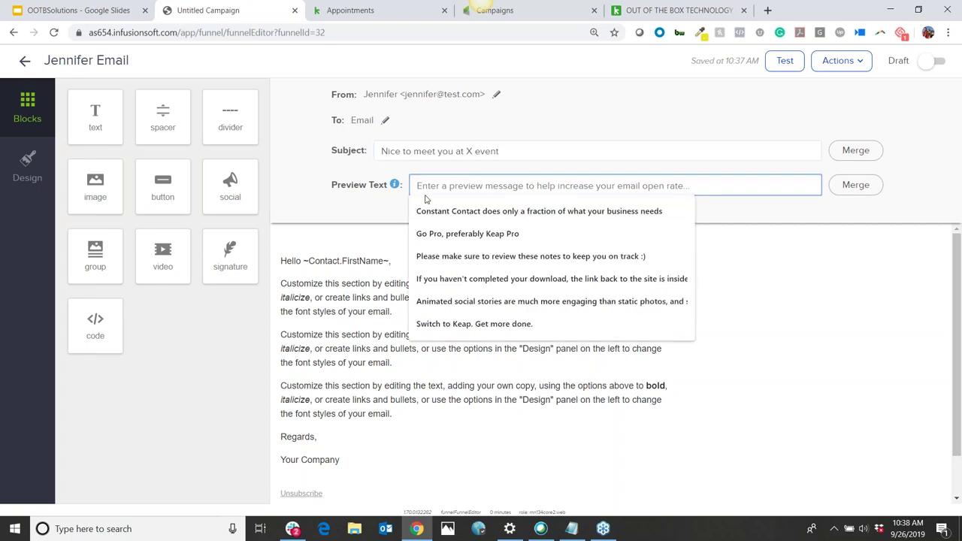
{"action": "left_click", "coordinate": [369, 252]}
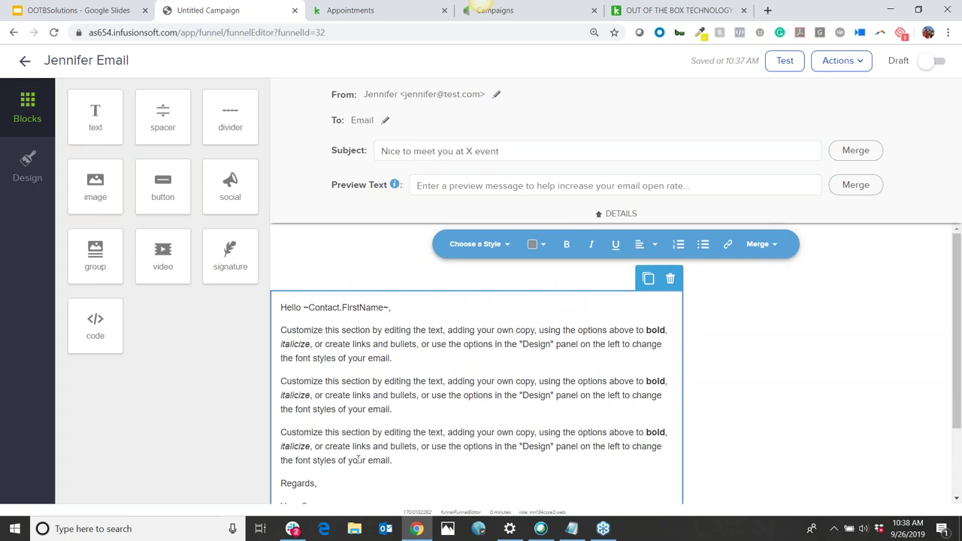
Replace the placeholder body with 'Would you like to setup a time to chat further about...' and mark it Ready
{"action": "left_click_drag", "start_coordinate": [404, 475], "coordinate": [245, 325]}
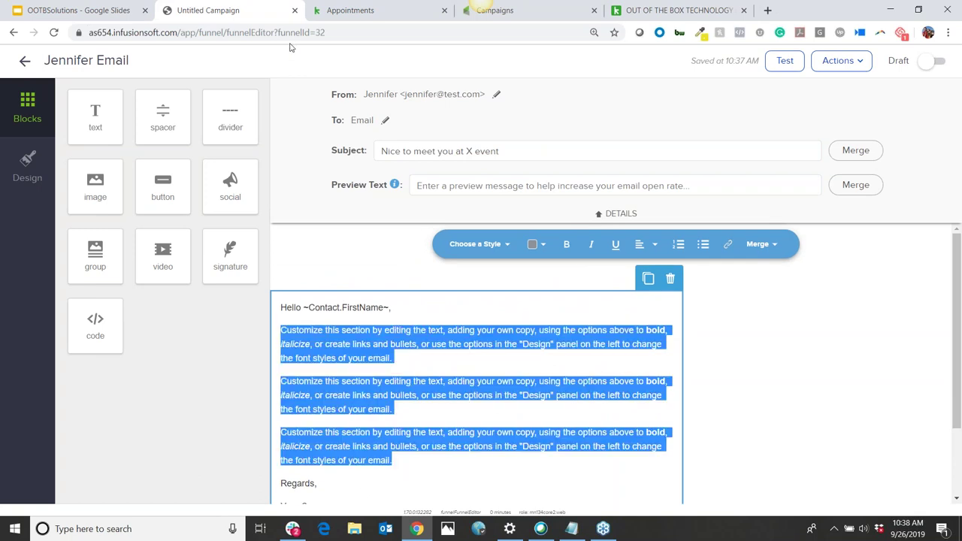
{"action": "key", "text": "BackSpace"}
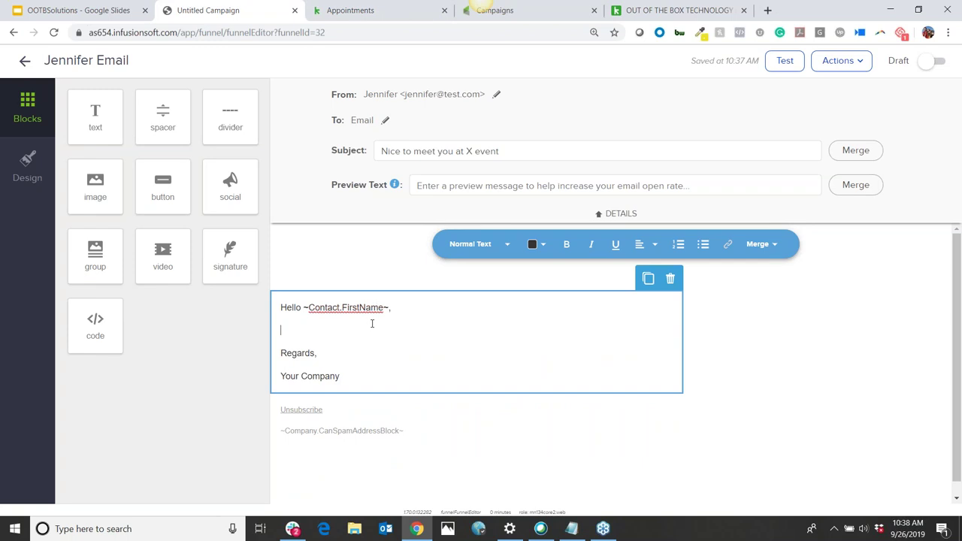
{"action": "type", "text": "Would you like to setup a time"}
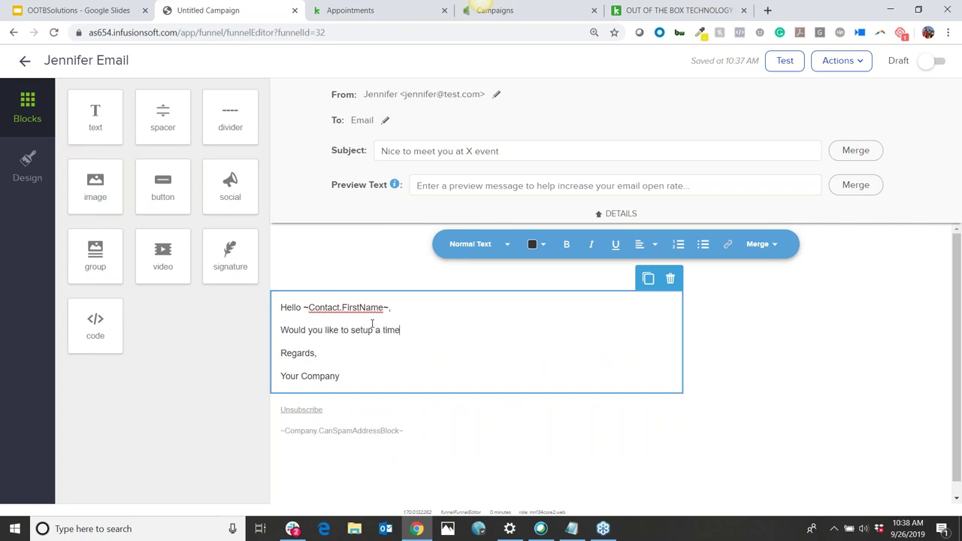
{"action": "type", "text": " to chat further about......."}
{"action": "key", "text": "Return"}
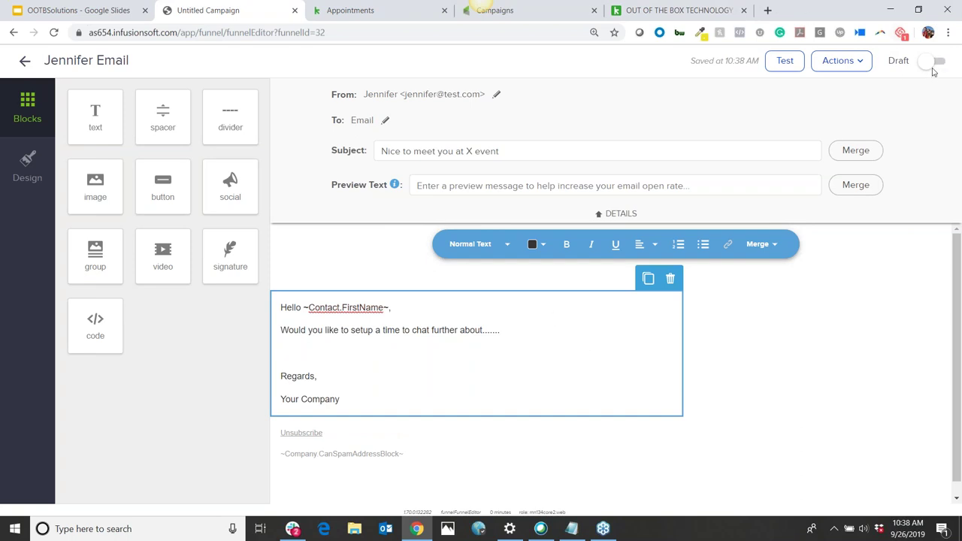
{"action": "left_click", "coordinate": [927, 61]}
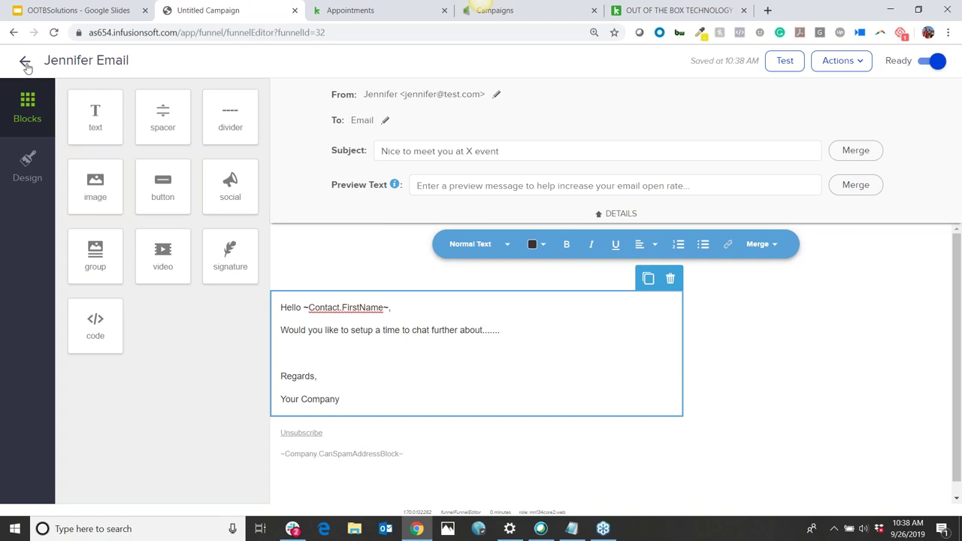
{"action": "left_click", "coordinate": [25, 64]}
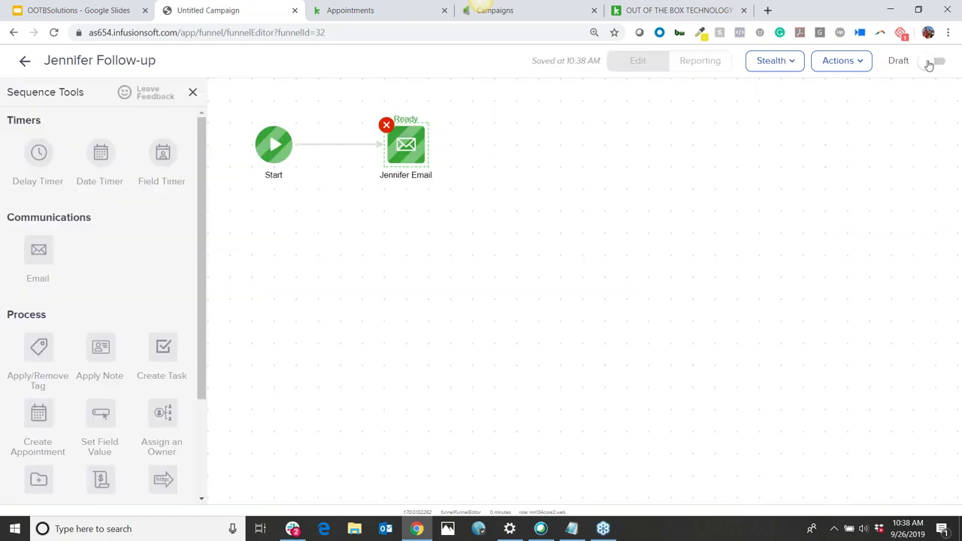
Back on the campaign canvas, select the sequence node, then switch to the OUT OF THE BOX TECHNOLOGY tab
{"action": "left_click", "coordinate": [25, 63]}
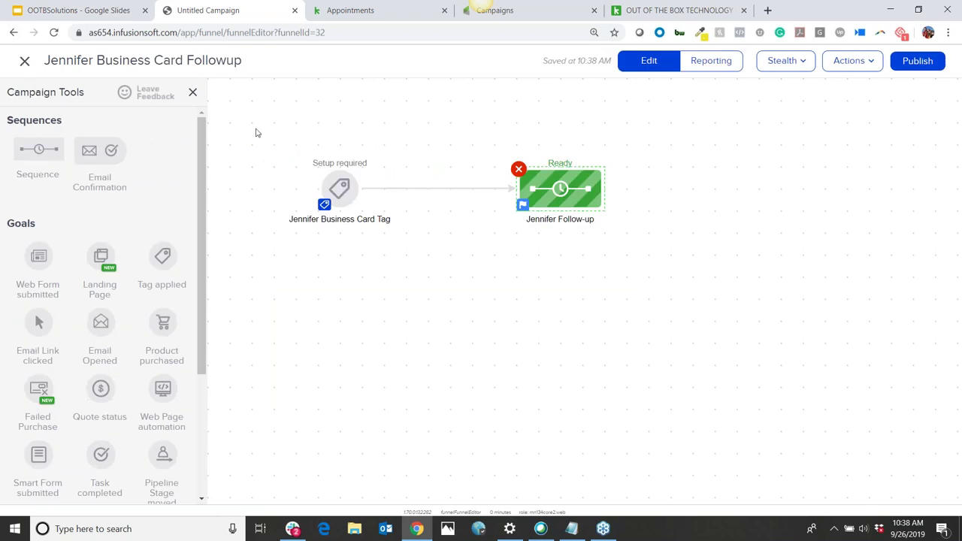
{"action": "left_click_drag", "start_coordinate": [239, 116], "coordinate": [810, 361]}
{"action": "left_click", "coordinate": [462, 201]}
{"action": "left_click_drag", "start_coordinate": [487, 144], "coordinate": [693, 227]}
{"action": "mouse_move", "coordinate": [605, 197]}
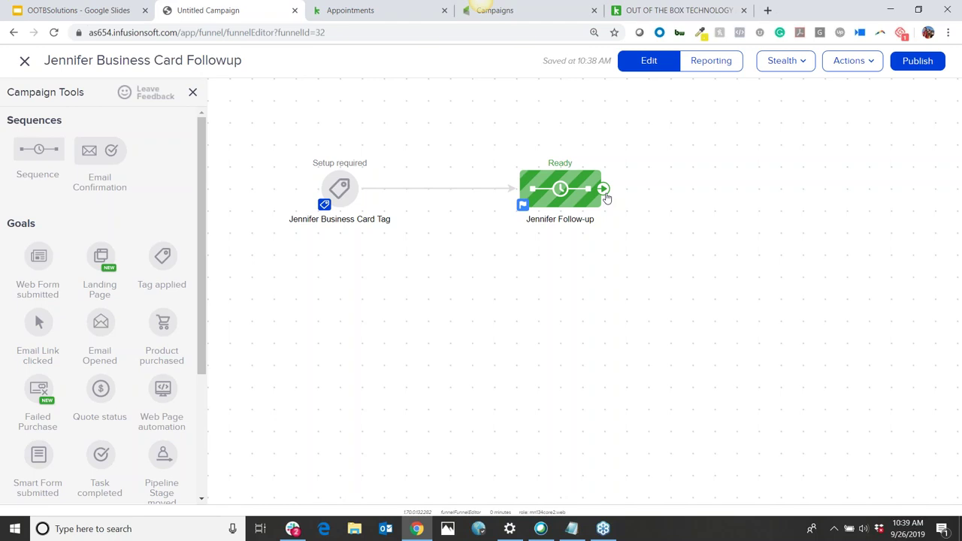
{"action": "left_click", "coordinate": [692, 10]}
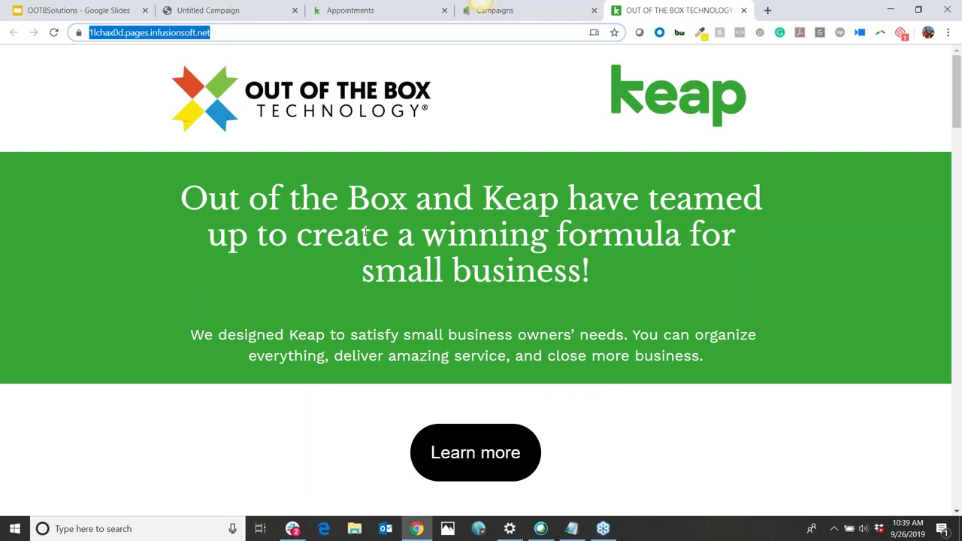
Scroll the landing page past the video, features and testimonial to the 'Ready to learn more?' form
{"action": "scroll", "coordinate": [365, 231], "scroll_direction": "down", "scroll_amount": 8}
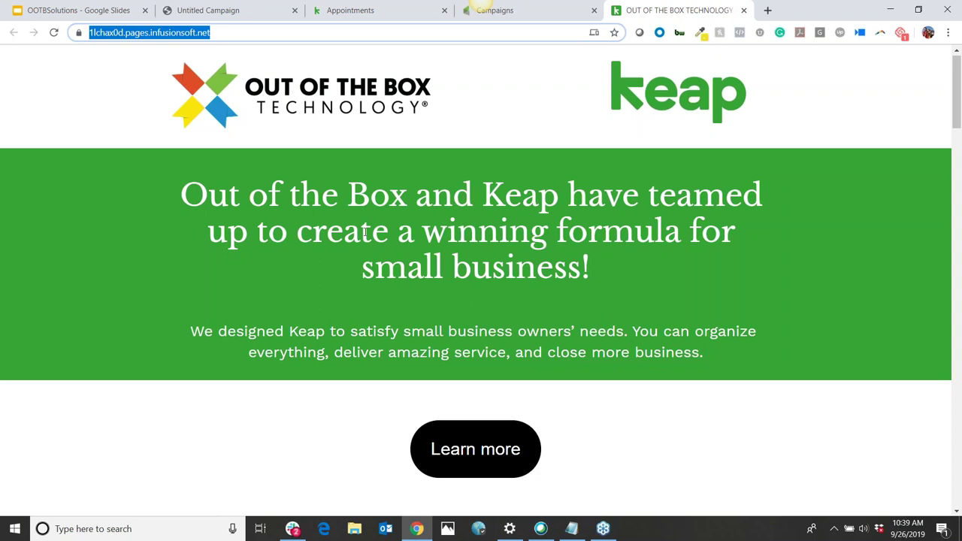
{"action": "scroll", "coordinate": [365, 231], "scroll_direction": "down", "scroll_amount": 2}
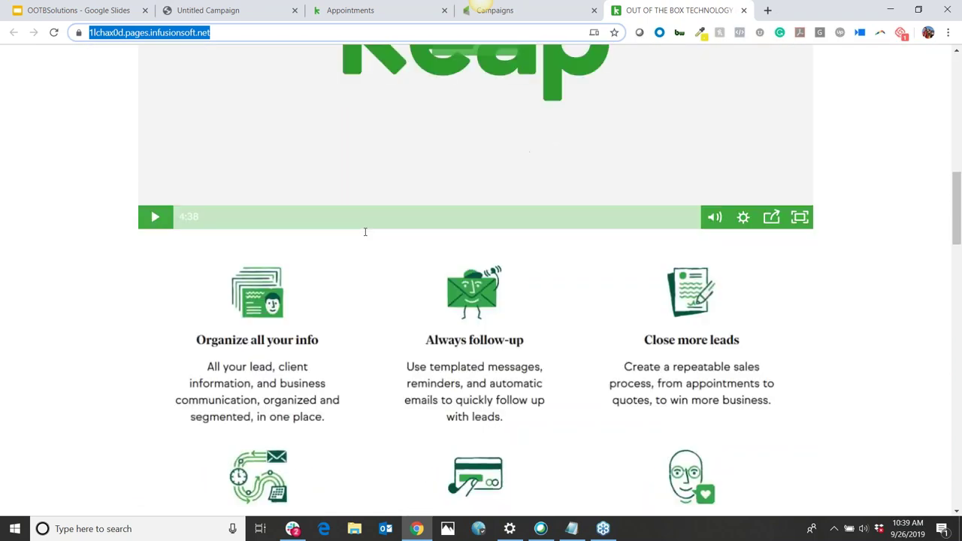
{"action": "scroll", "coordinate": [365, 232], "scroll_direction": "down", "scroll_amount": 3}
{"action": "scroll", "coordinate": [366, 232], "scroll_direction": "down", "scroll_amount": 5}
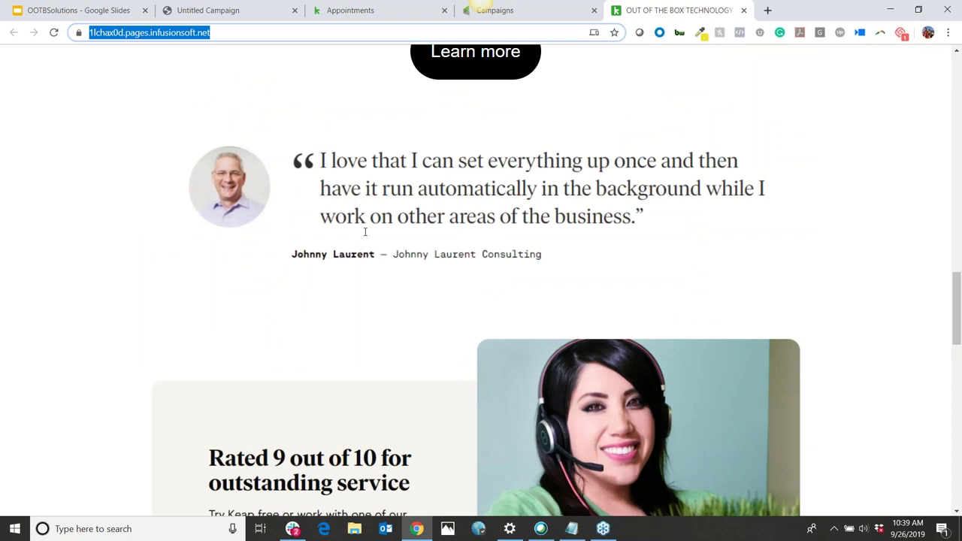
{"action": "scroll", "coordinate": [365, 231], "scroll_direction": "down", "scroll_amount": 10}
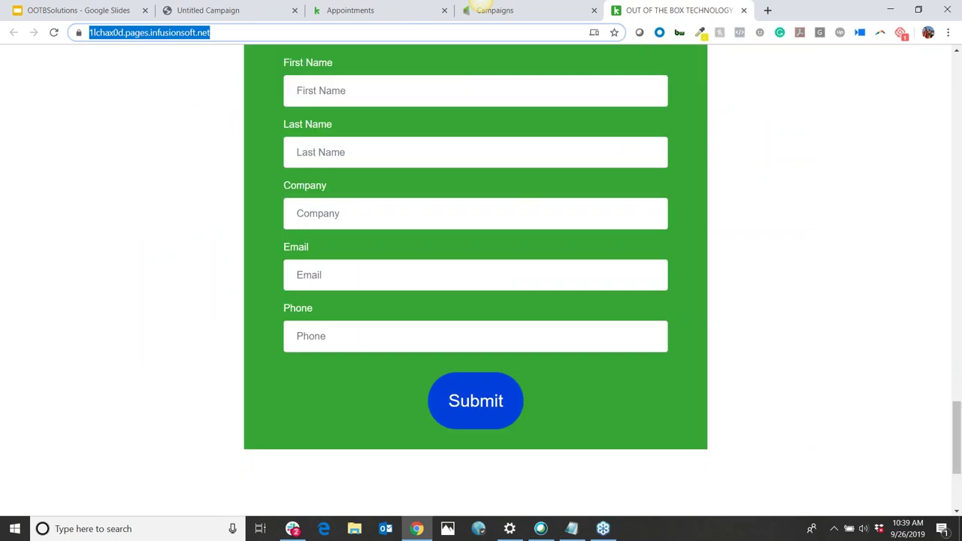
{"action": "scroll", "coordinate": [756, 323], "scroll_direction": "up", "scroll_amount": 3}
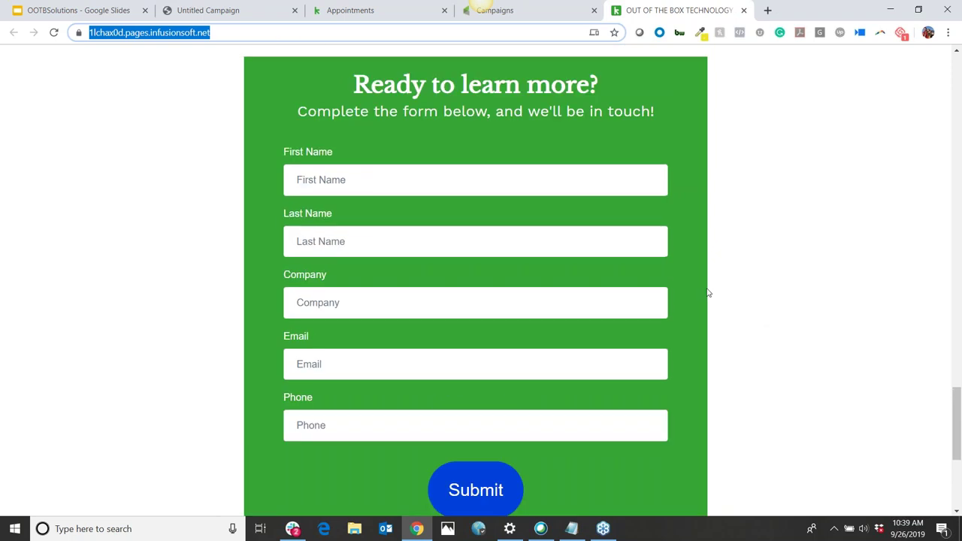
{"action": "scroll", "coordinate": [543, 257], "scroll_direction": "up", "scroll_amount": 2}
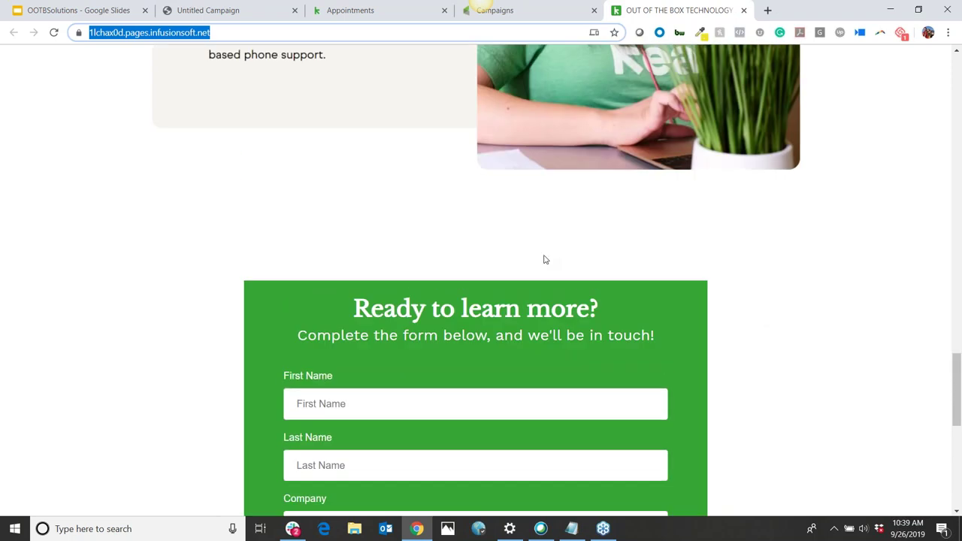
{"action": "scroll", "coordinate": [544, 259], "scroll_direction": "up", "scroll_amount": 1}
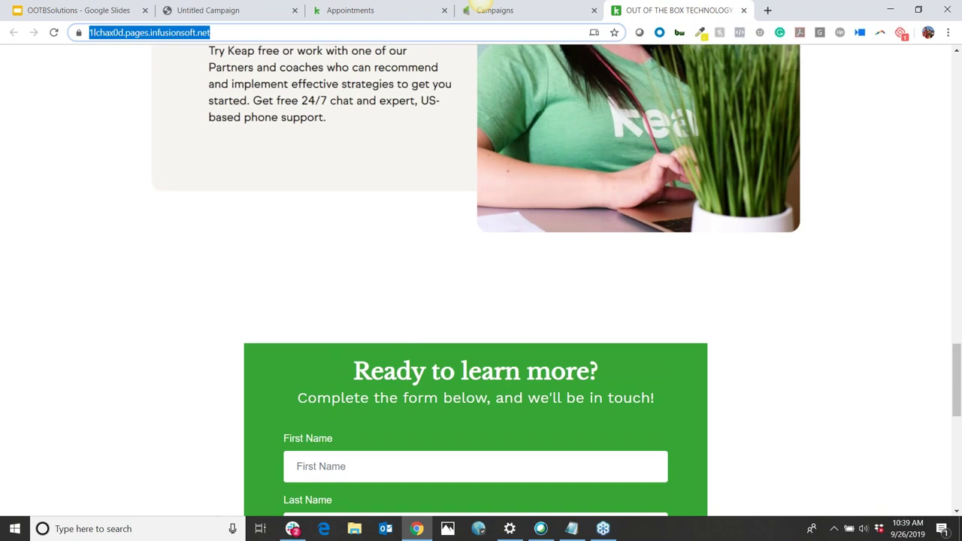
{"action": "scroll", "coordinate": [446, 309], "scroll_direction": "down", "scroll_amount": 4}
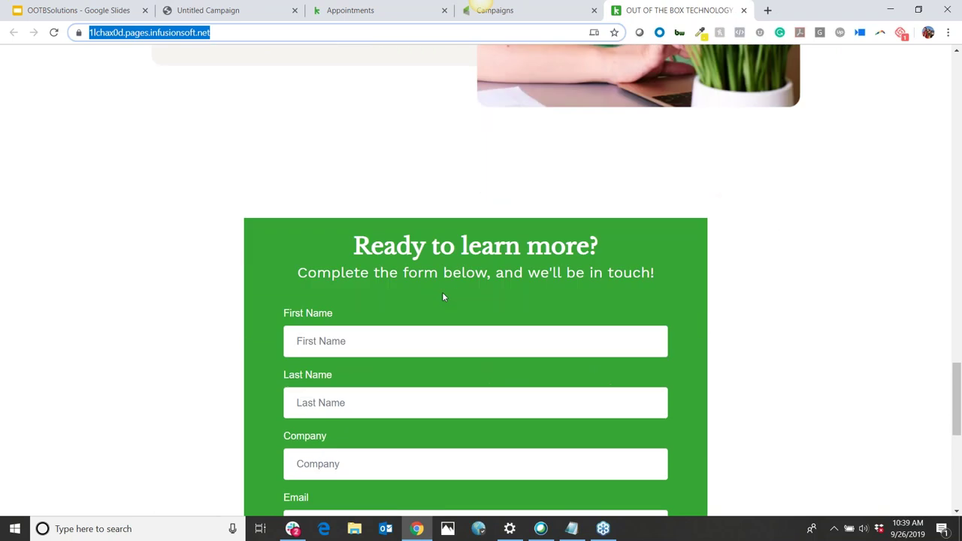